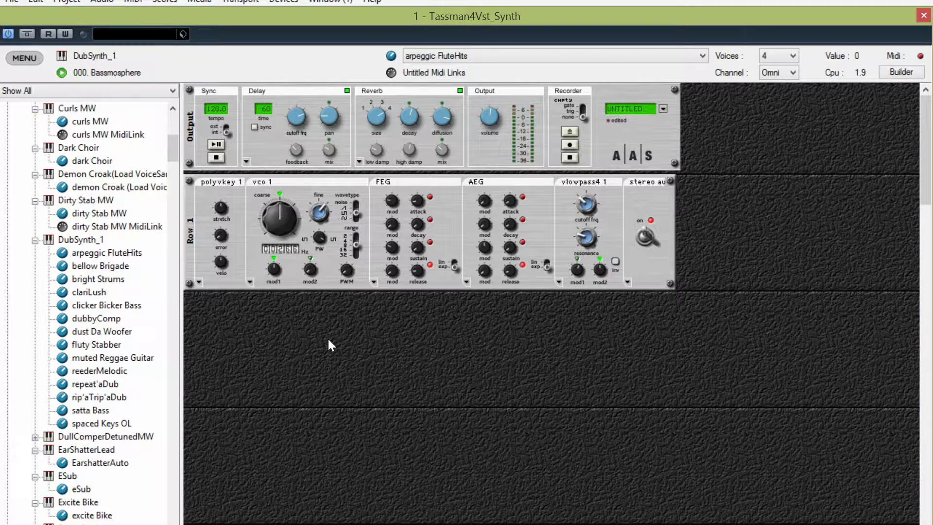
# Load the 1 Key Wonders - Electronica Arranger instrument from Tassman 4 Extras and start its Synth1 sequencer
pyautogui.moveTo(171, 150); pyautogui.dragTo(176, 128)
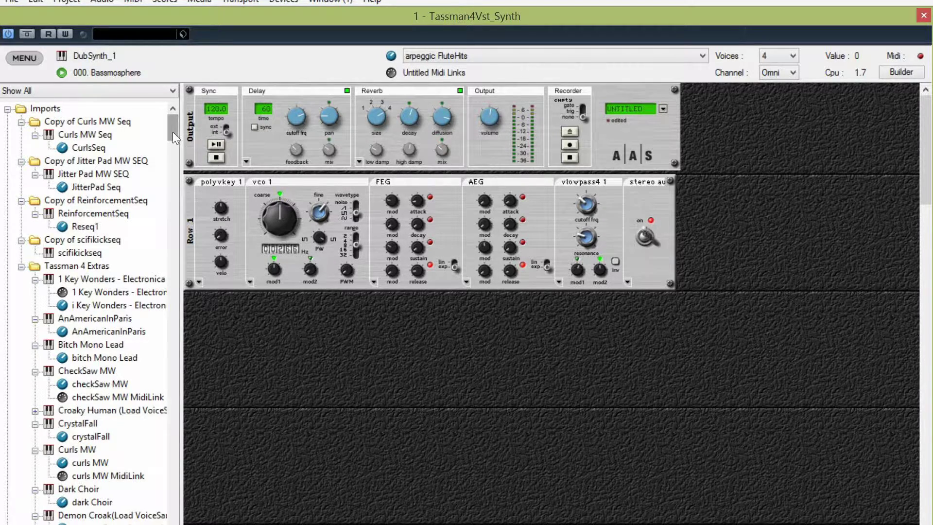
pyautogui.moveTo(174, 129); pyautogui.dragTo(173, 120)
pyautogui.moveTo(174, 133); pyautogui.dragTo(173, 125)
pyautogui.moveTo(173, 124); pyautogui.dragTo(173, 114)
pyautogui.moveTo(173, 120); pyautogui.dragTo(173, 119)
pyautogui.doubleClick(133, 293)
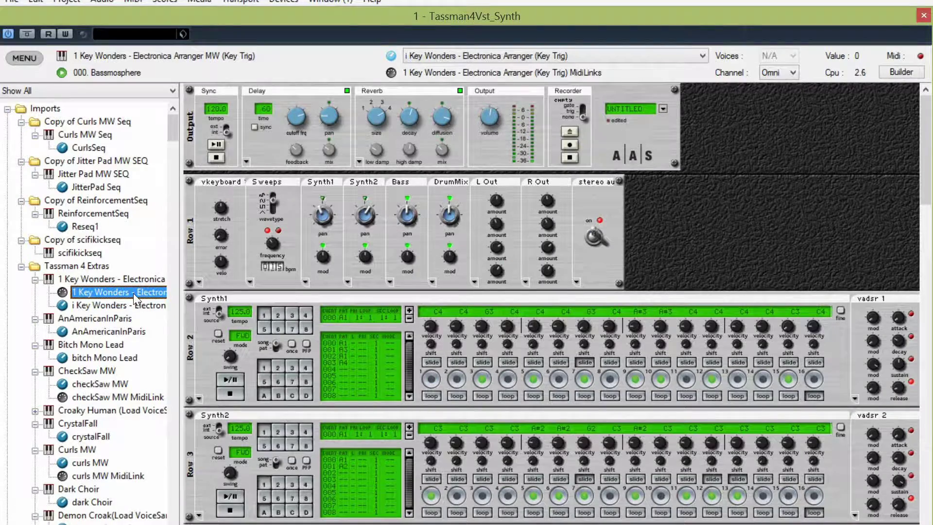
pyautogui.click(225, 382)
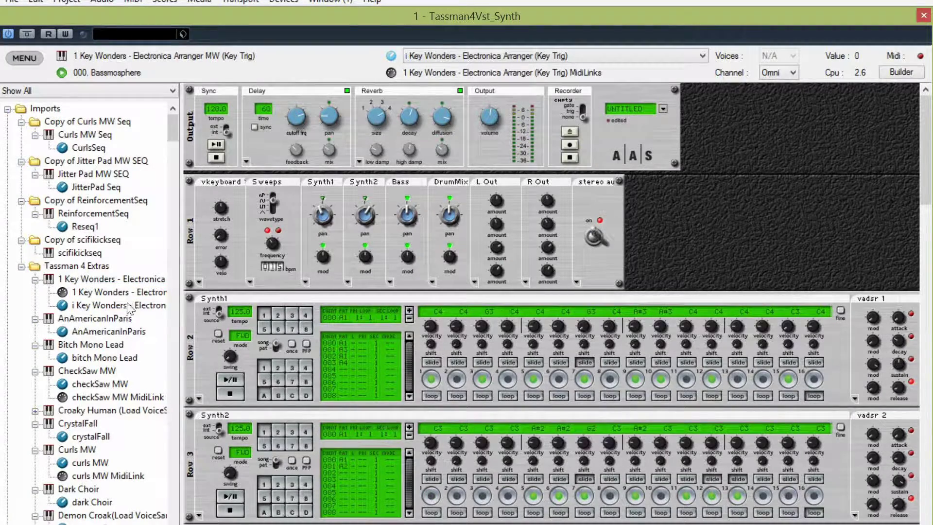
# Load the AnAmericanInParis preset and the bitch Mono Lead preset from Tassman 4 Extras in turn to try them
pyautogui.doubleClick(118, 332)
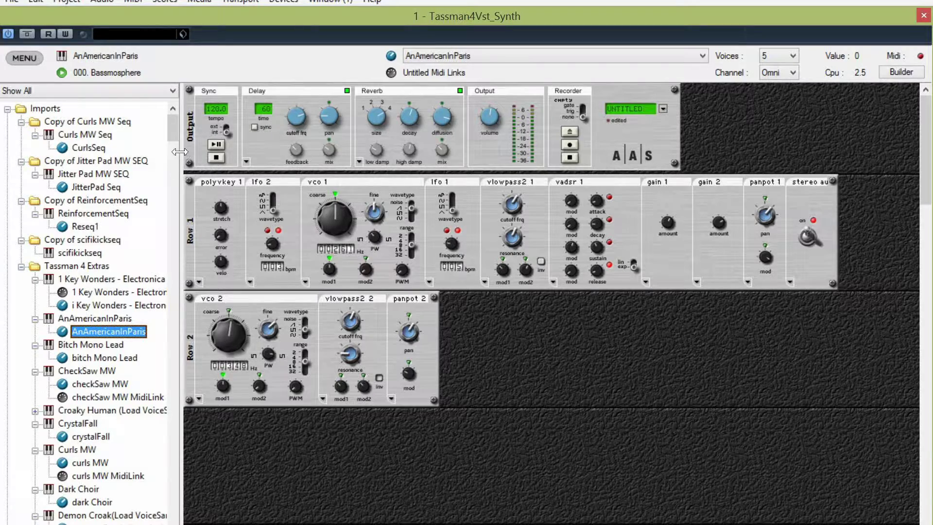
pyautogui.scroll(-2, 174, 138)
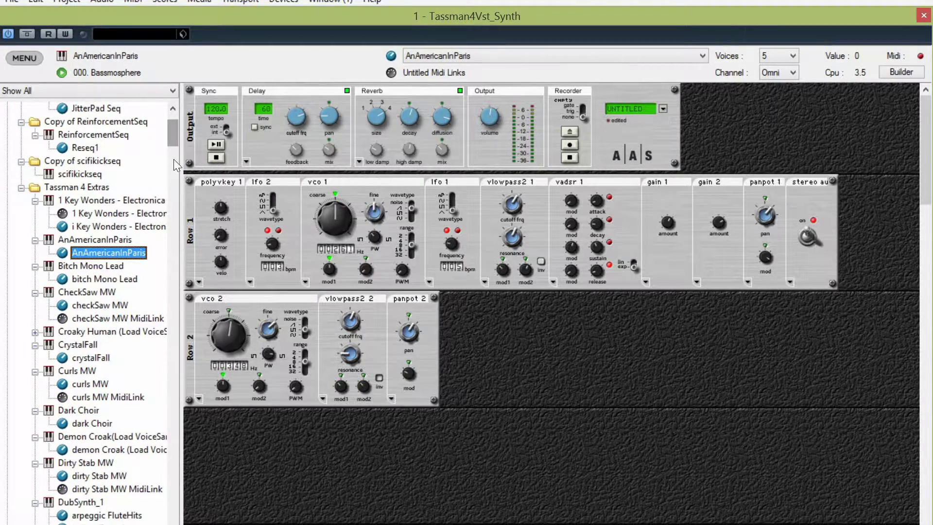
pyautogui.click(127, 278)
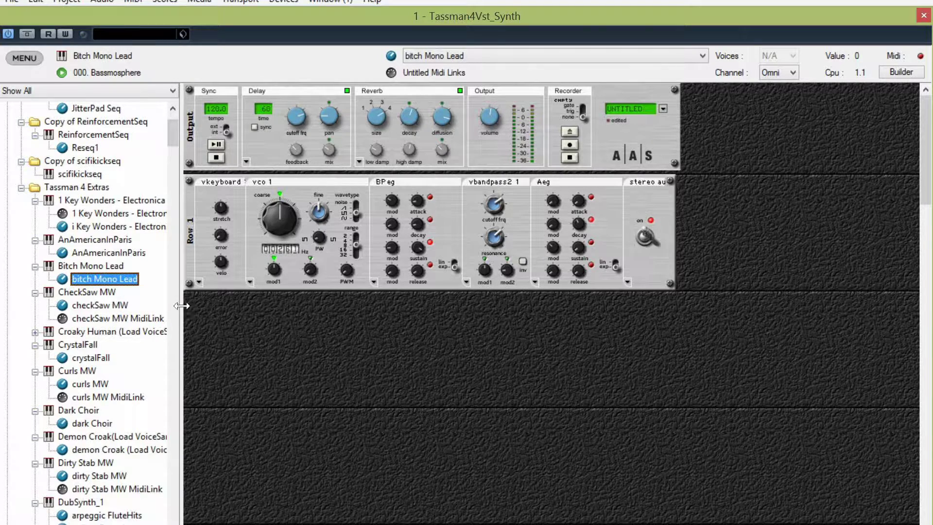
# Expand the Croaky Human instrument, load its preset and dismiss the missing-sample warning
pyautogui.scroll(-1, 174, 140)
pyautogui.moveTo(174, 141); pyautogui.dragTo(176, 144)
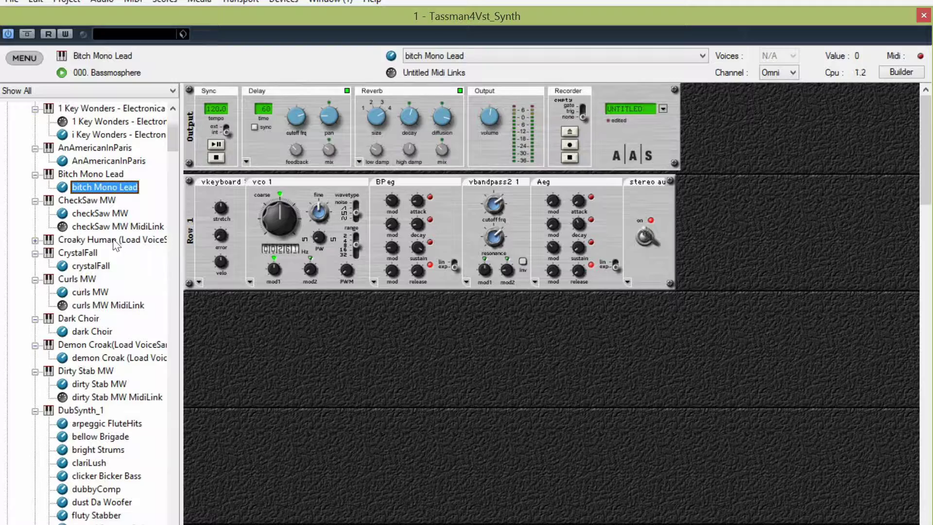
pyautogui.click(35, 240)
pyautogui.click(90, 254)
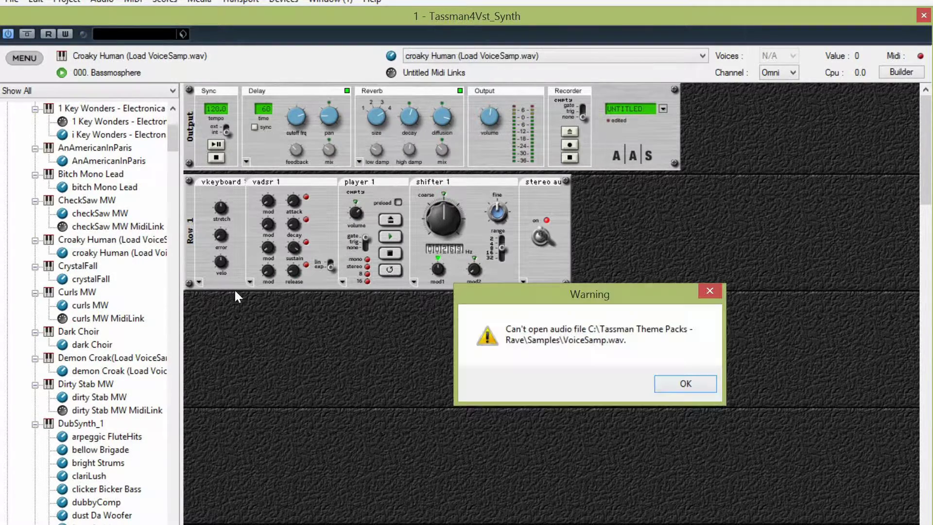
pyautogui.click(674, 382)
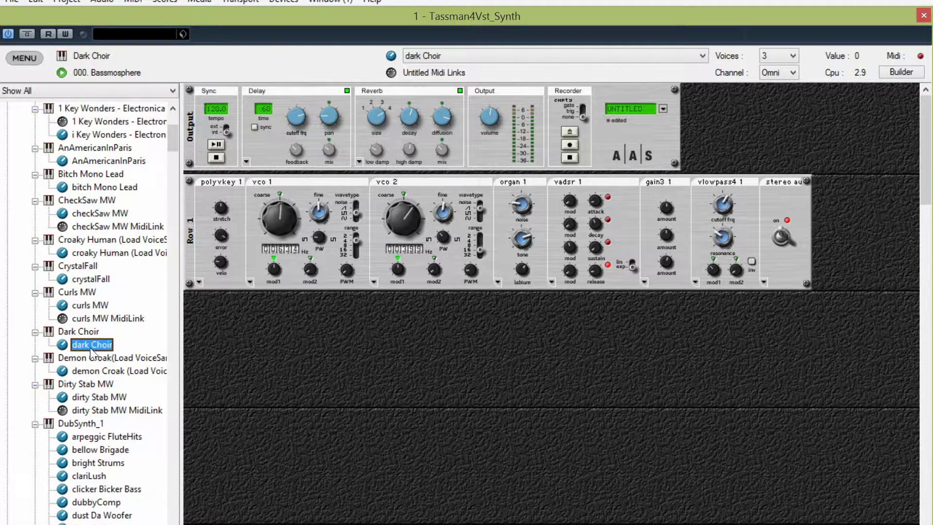
# Load the demon Croak preset, dismiss its missing-sample warnings, and check player 1's sound file browser without choosing a file
pyautogui.click(124, 372)
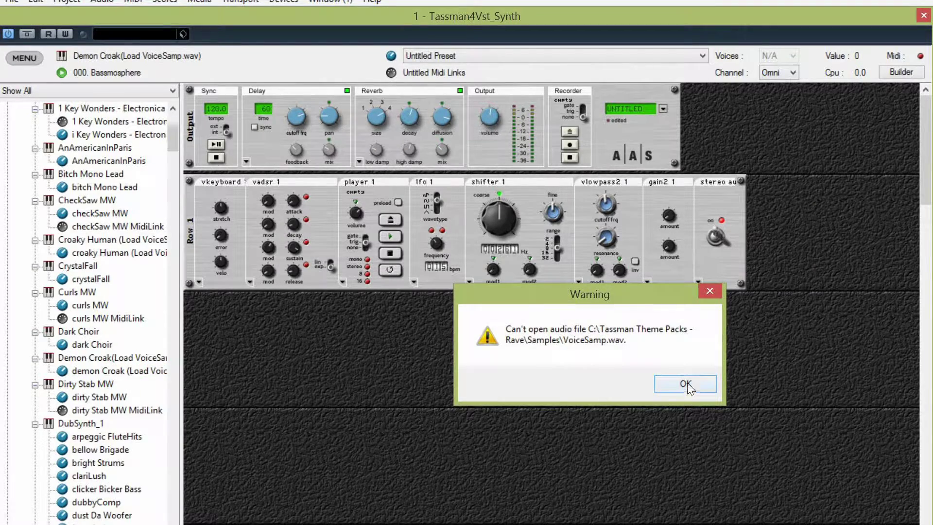
pyautogui.click(687, 383)
pyautogui.click(673, 386)
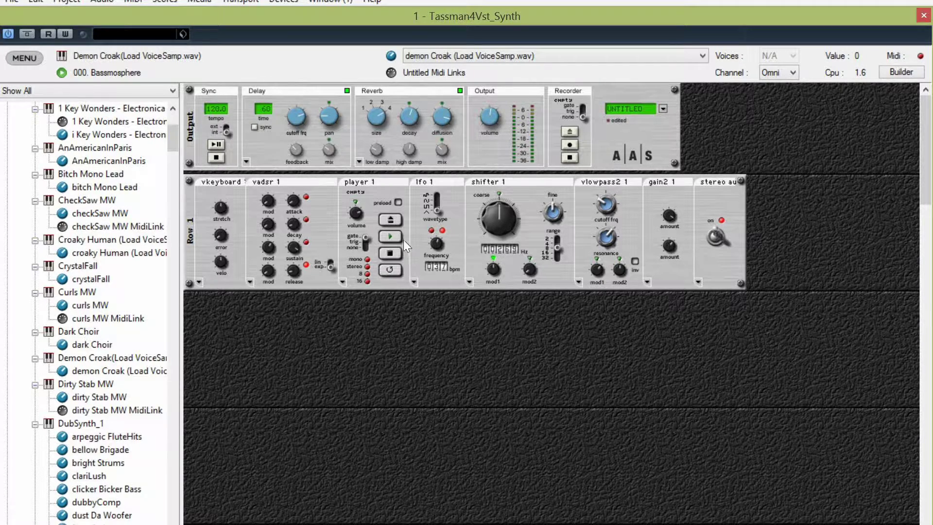
pyautogui.click(390, 218)
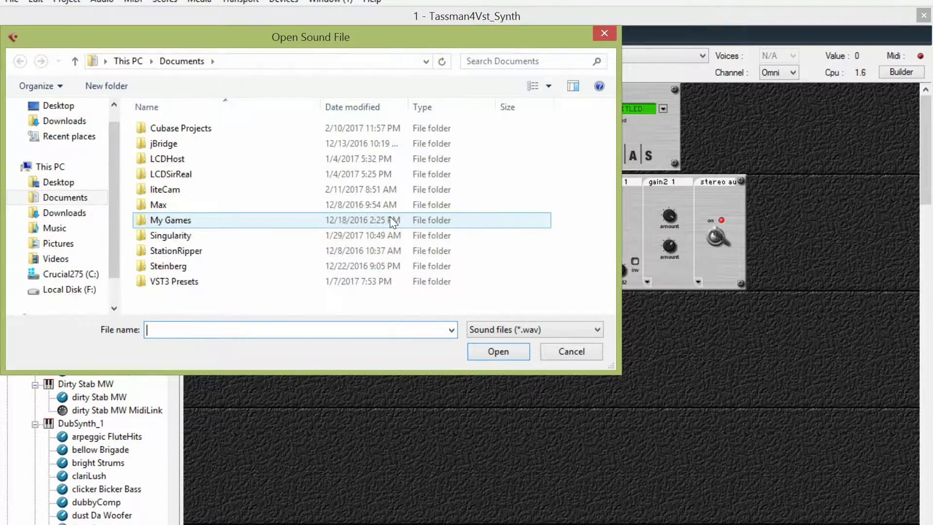
pyautogui.click(559, 349)
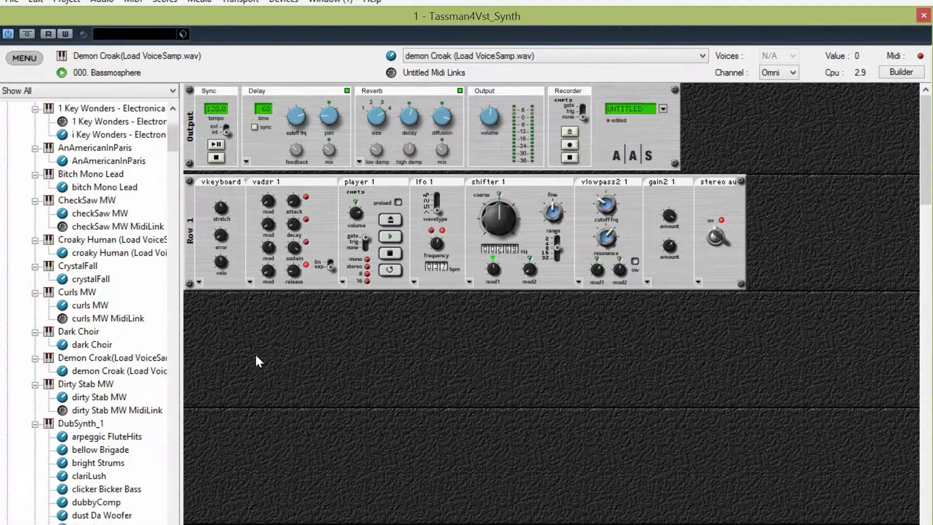
# Reload the croaky Human preset and dismiss the audio file warning each time
pyautogui.doubleClick(116, 256)
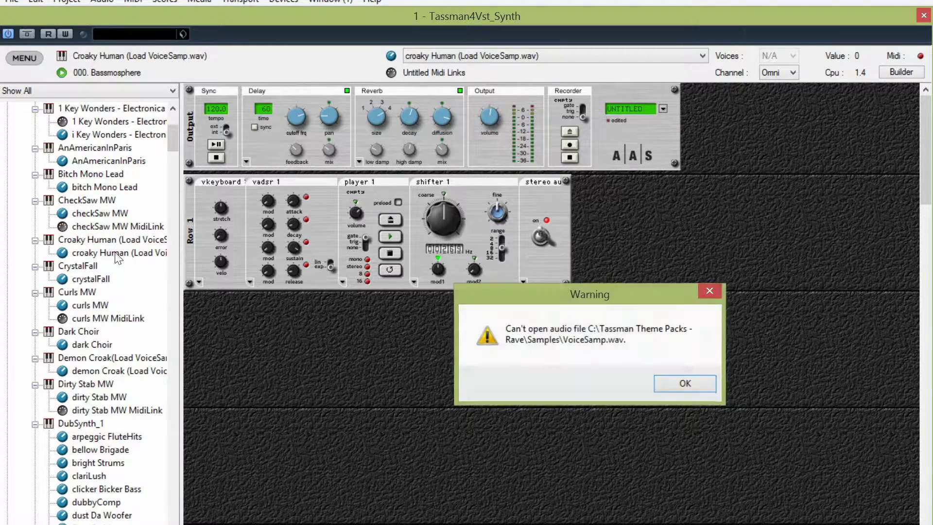
pyautogui.click(663, 384)
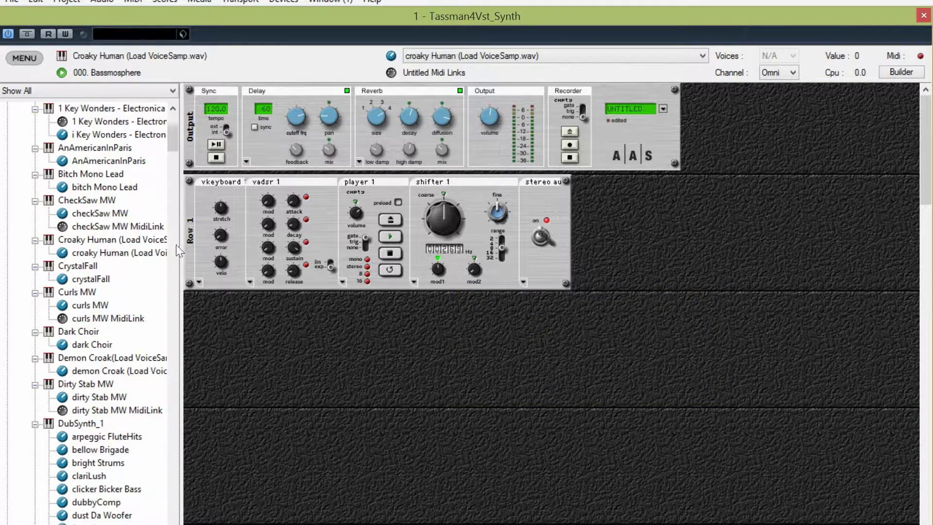
pyautogui.click(124, 239)
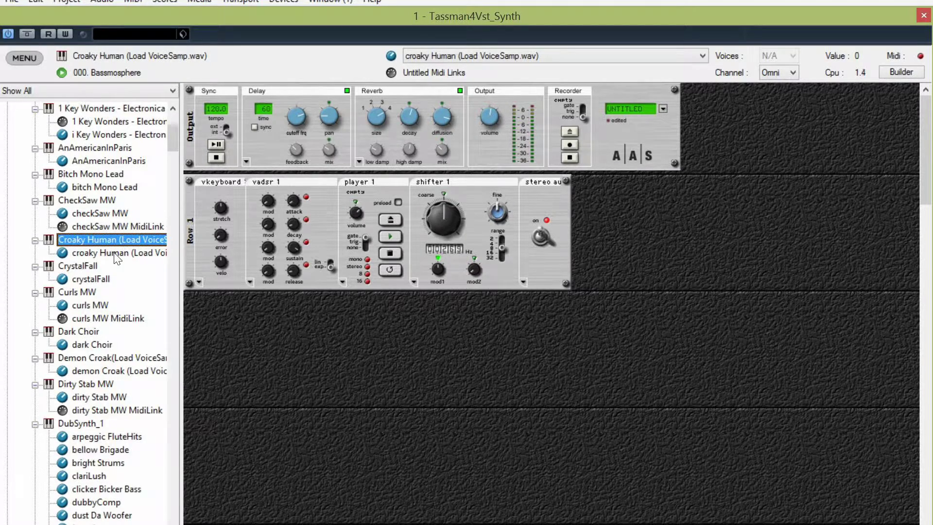
pyautogui.click(116, 257)
pyautogui.click(680, 387)
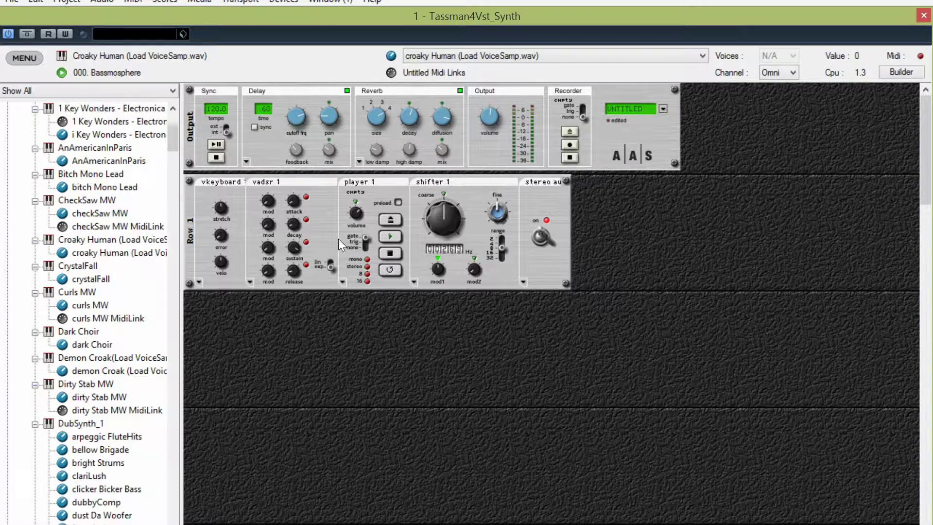
# Load JMX Clap 04.wav from Guru's GURUdata Hit > 2 - Snares > Jomox Clap folder into demon Croak's player 1 and play it
pyautogui.click(390, 216)
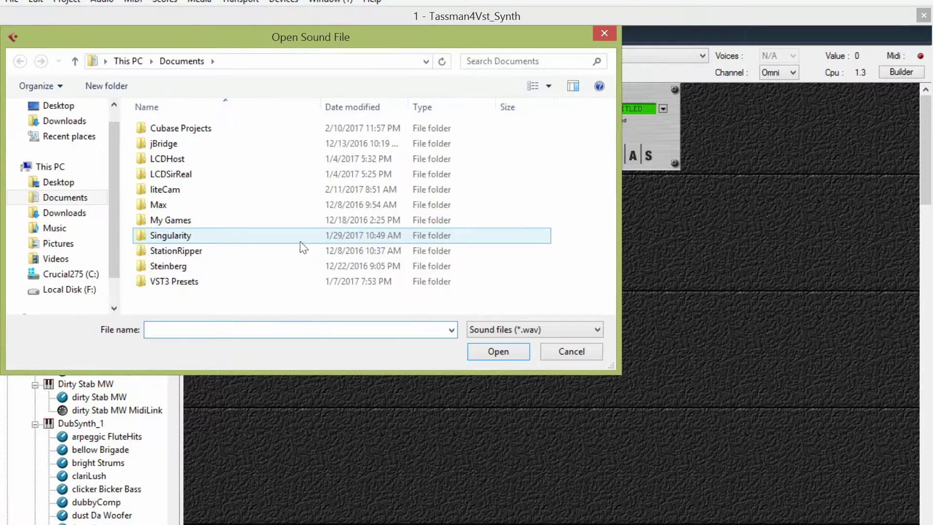
pyautogui.click(76, 63)
pyautogui.doubleClick(235, 279)
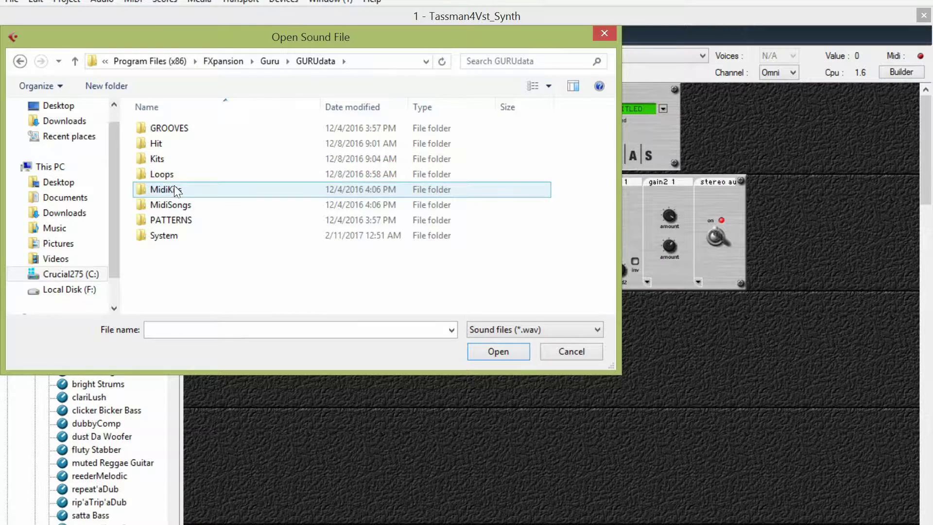
pyautogui.doubleClick(171, 144)
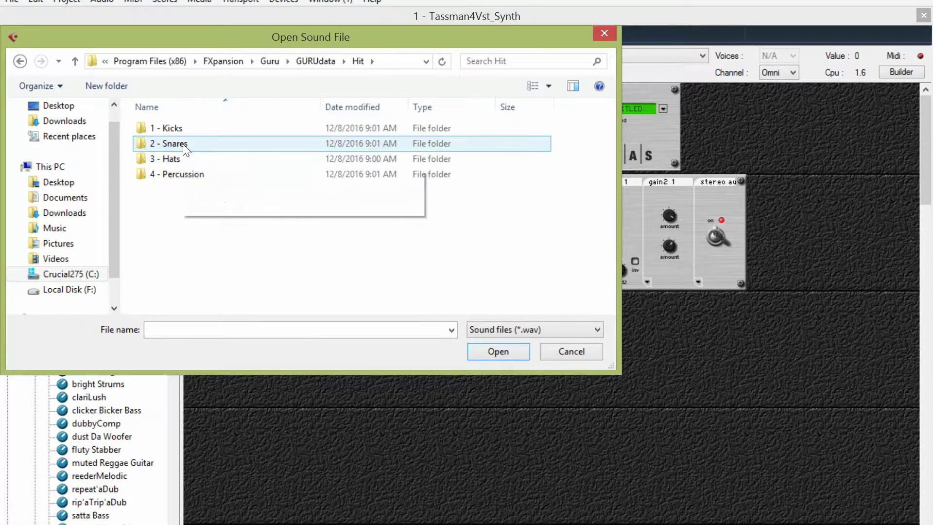
pyautogui.doubleClick(182, 144)
pyautogui.doubleClick(180, 159)
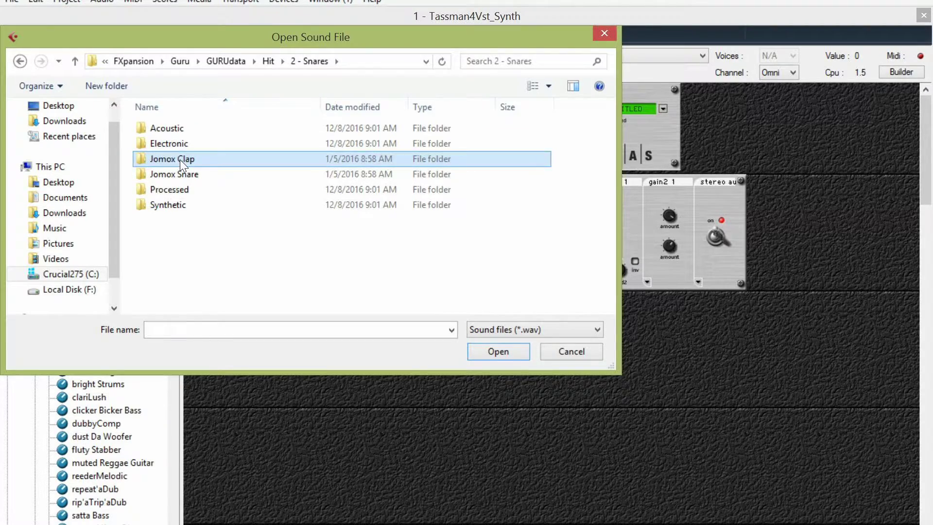
pyautogui.click(189, 174)
pyautogui.doubleClick(191, 171)
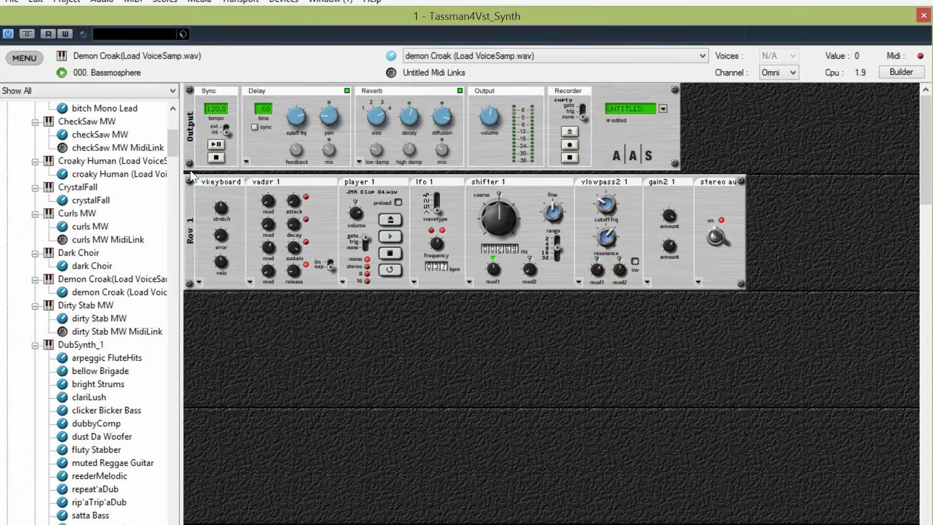
pyautogui.click(391, 237)
# Examine demon Croak's module wiring in the Builder, look through the instrument list, and return to the Player
pyautogui.click(899, 72)
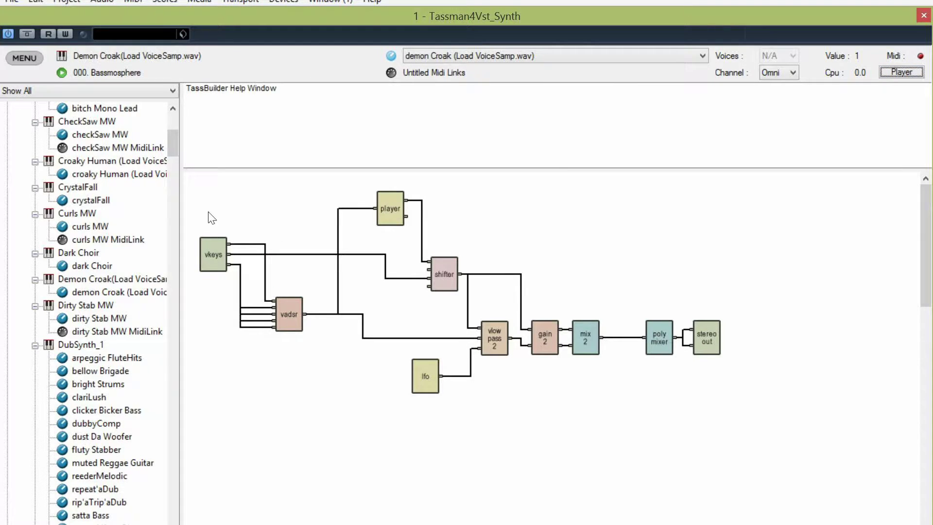
pyautogui.moveTo(173, 145)
pyautogui.mouseDown()
pyautogui.moveTo(171, 156)
pyautogui.moveTo(173, 127)
pyautogui.mouseUp()
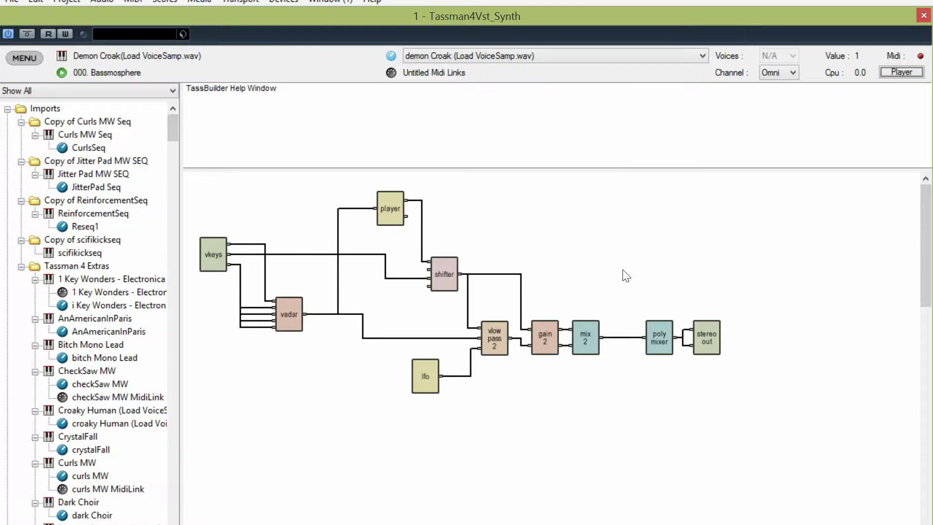
pyautogui.moveTo(176, 138); pyautogui.dragTo(171, 178)
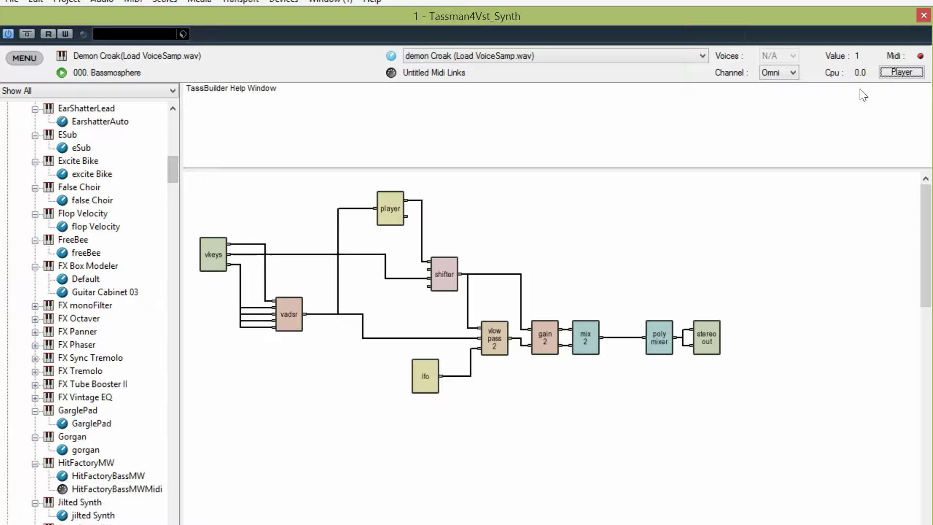
pyautogui.click(902, 71)
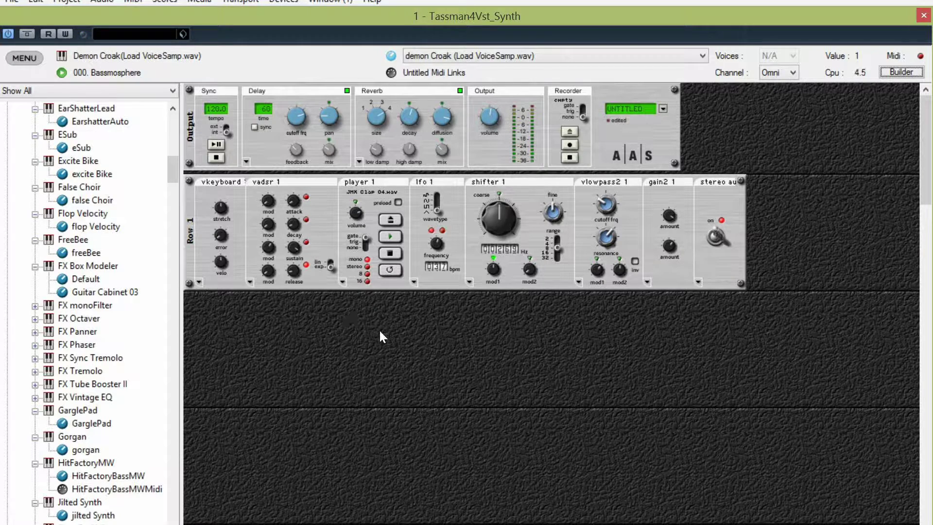
# Switch off the delay and reverb, and load Arco Cello F#2.wav from the Proteus 2000 Samples folder into player 1 and play it
pyautogui.click(460, 90)
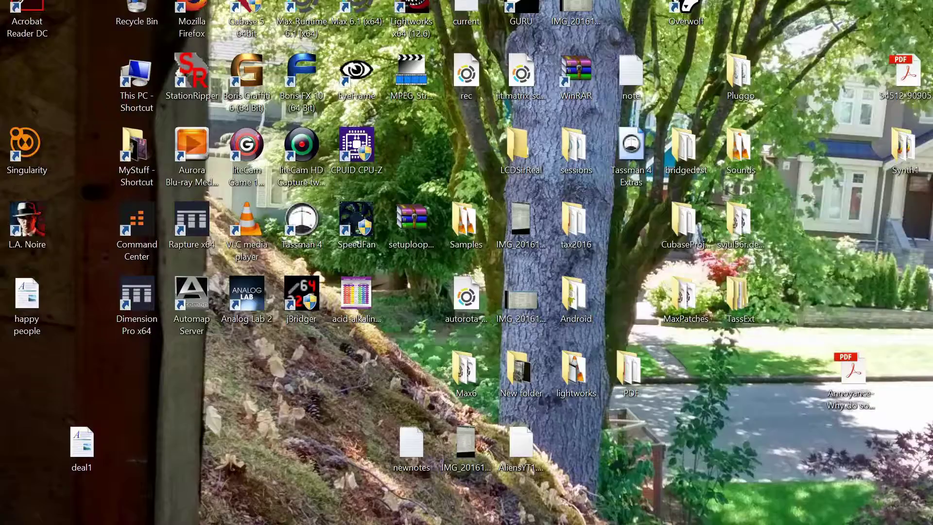
pyautogui.scroll(-3, 257, 253)
pyautogui.scroll(-8, 256, 253)
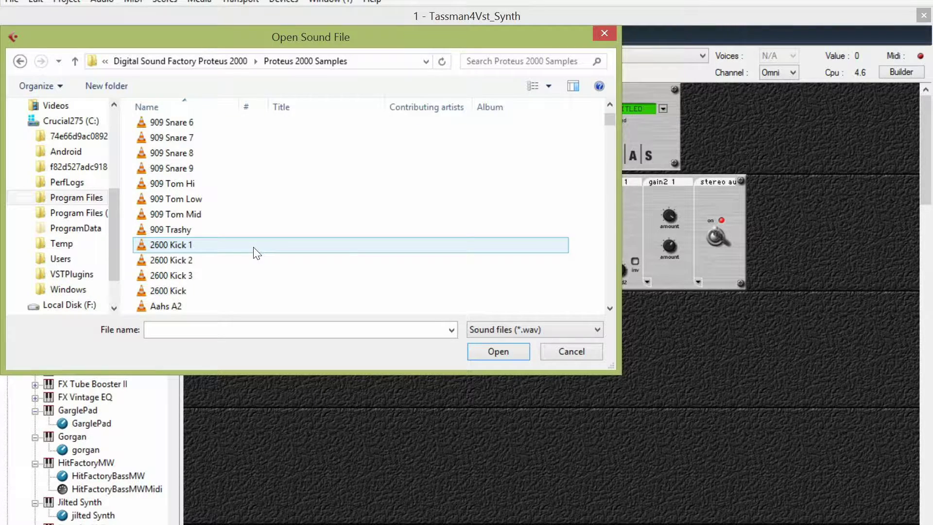
pyautogui.scroll(-3, 257, 253)
pyautogui.scroll(-10, 257, 253)
pyautogui.scroll(-10, 256, 253)
pyautogui.scroll(4, 257, 253)
pyautogui.scroll(5, 257, 253)
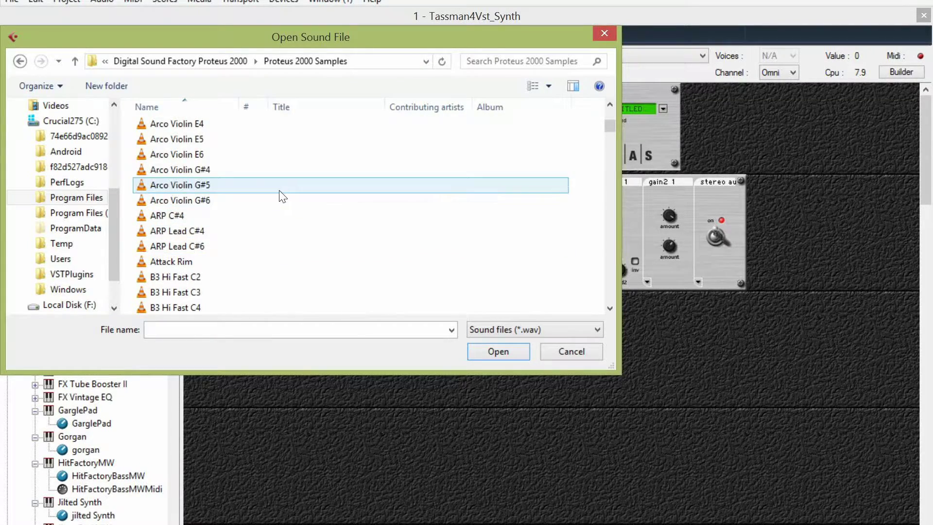
pyautogui.scroll(3, 282, 197)
pyautogui.doubleClick(191, 187)
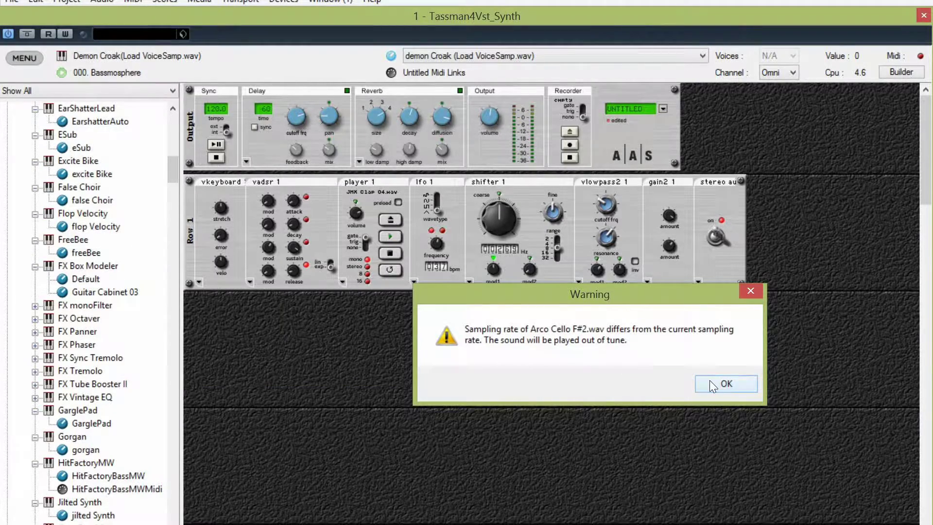
pyautogui.click(710, 385)
pyautogui.click(389, 238)
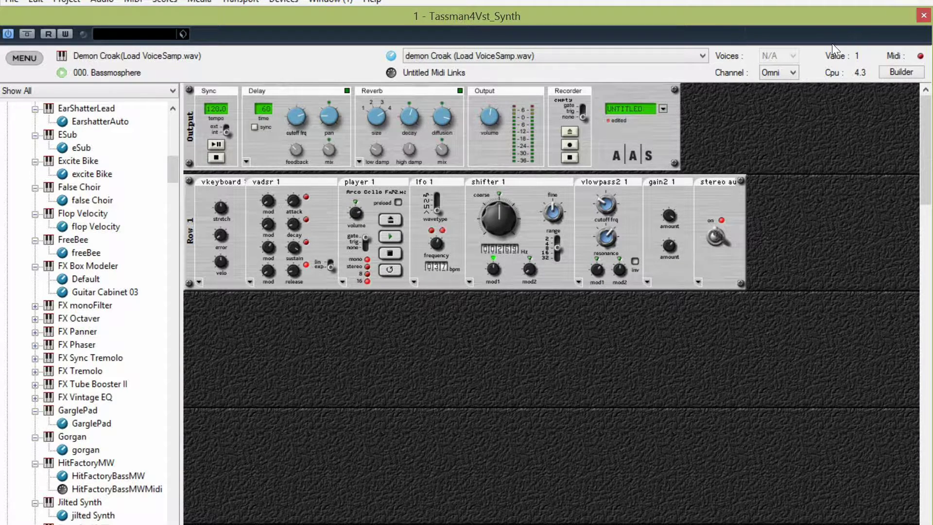
# In the Builder, shift the vadsr module and all modules after it to the right to open space beside vkeys
pyautogui.click(900, 73)
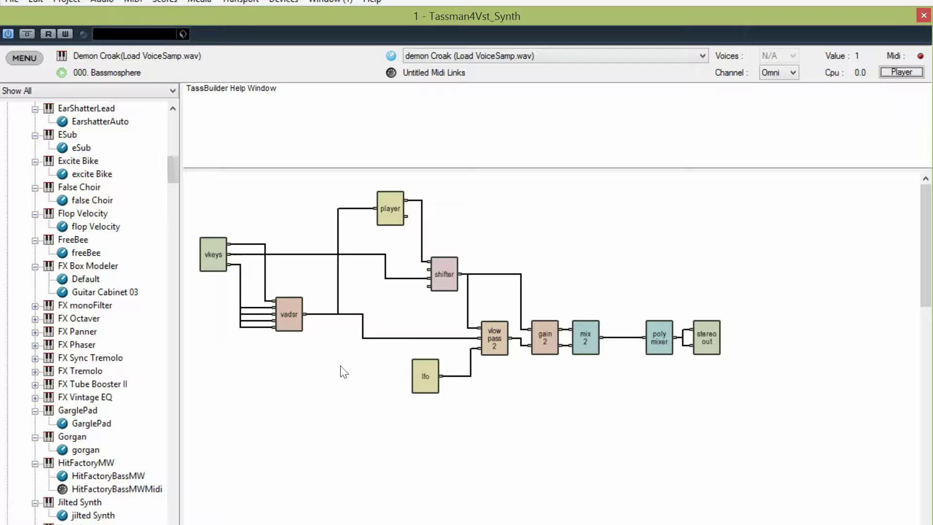
pyautogui.moveTo(297, 327); pyautogui.dragTo(319, 322)
pyautogui.moveTo(407, 441); pyautogui.dragTo(744, 209)
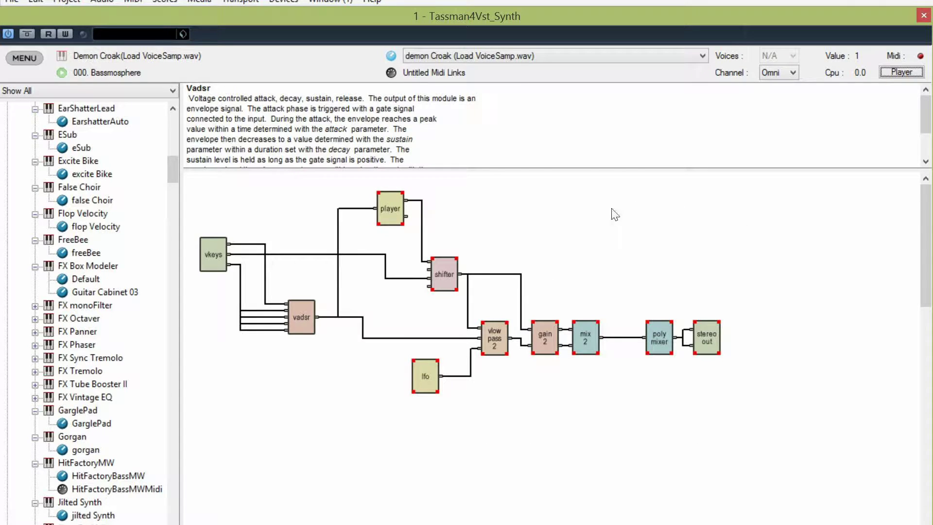
pyautogui.moveTo(447, 270); pyautogui.dragTo(585, 273)
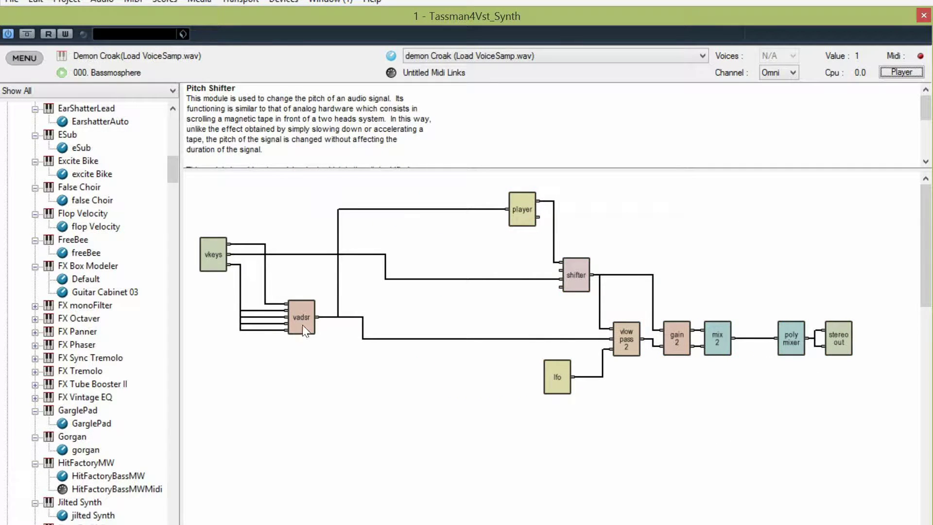
pyautogui.moveTo(333, 349); pyautogui.dragTo(362, 171)
pyautogui.moveTo(308, 319); pyautogui.dragTo(472, 333)
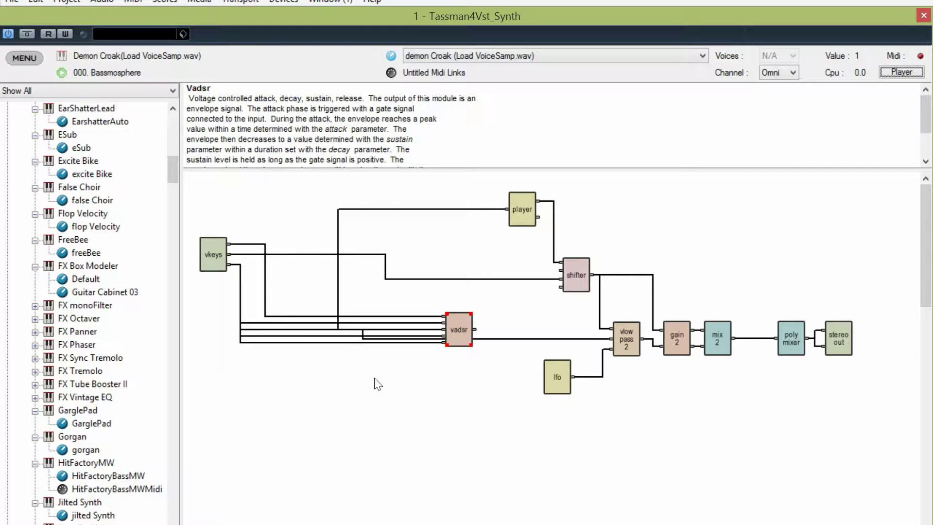
# Move vadsr down below the other modules and add a Multi Sequencer module just beside vkeys
pyautogui.moveTo(457, 334); pyautogui.dragTo(332, 408)
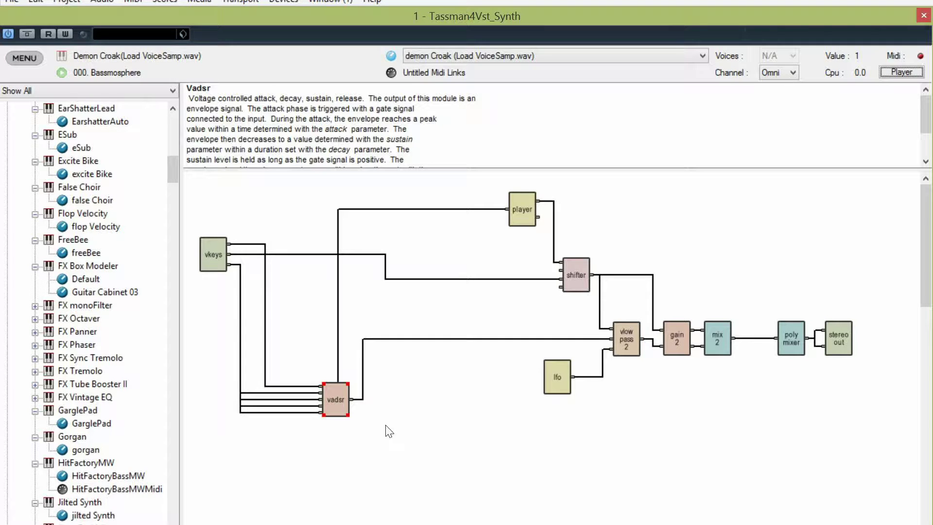
pyautogui.moveTo(336, 402); pyautogui.dragTo(439, 403)
pyautogui.moveTo(169, 176); pyautogui.dragTo(166, 407)
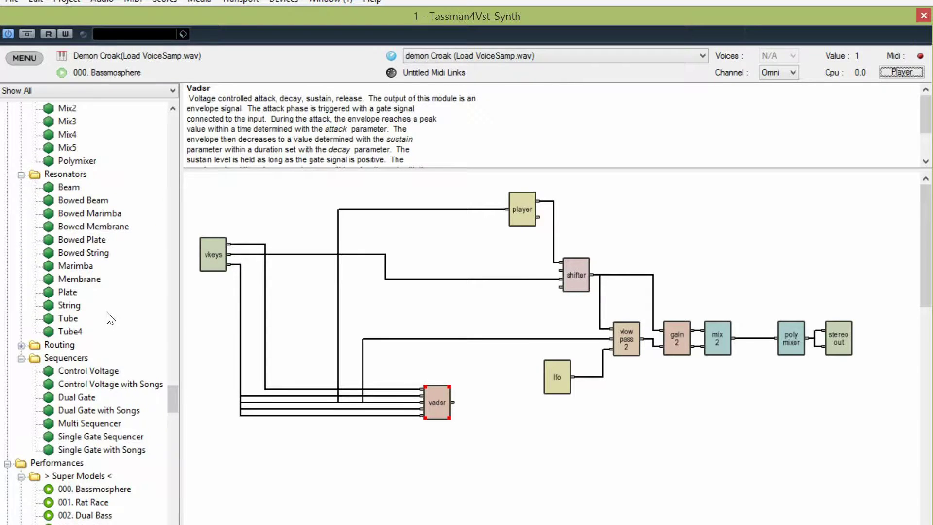
pyautogui.click(81, 422)
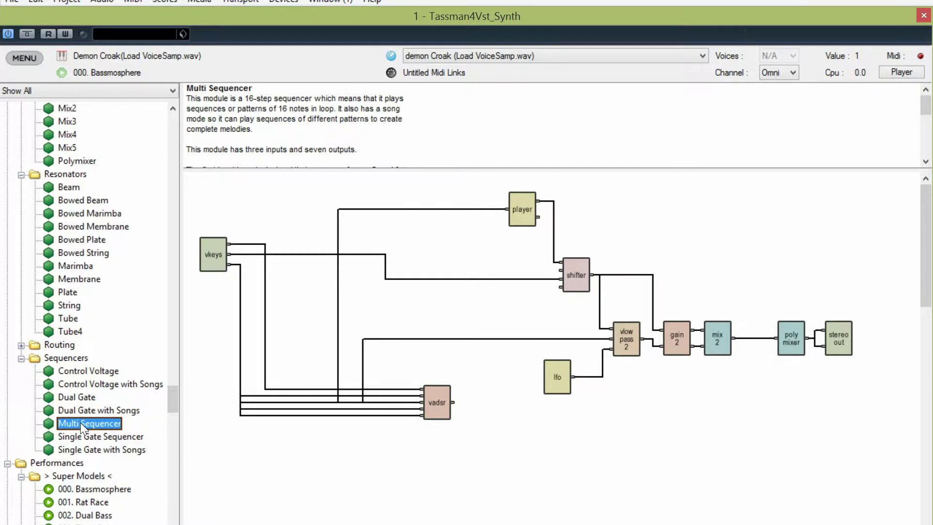
pyautogui.moveTo(81, 421); pyautogui.dragTo(310, 314)
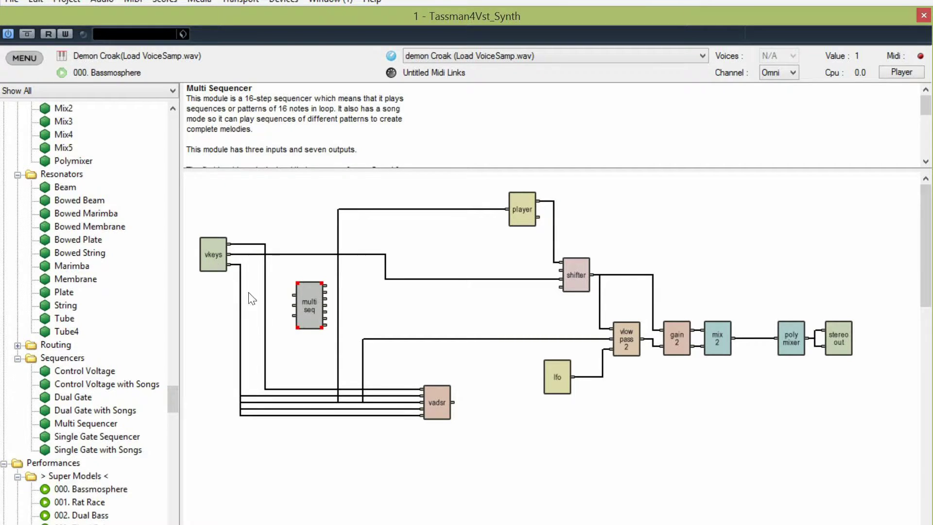
pyautogui.moveTo(310, 305); pyautogui.dragTo(303, 245)
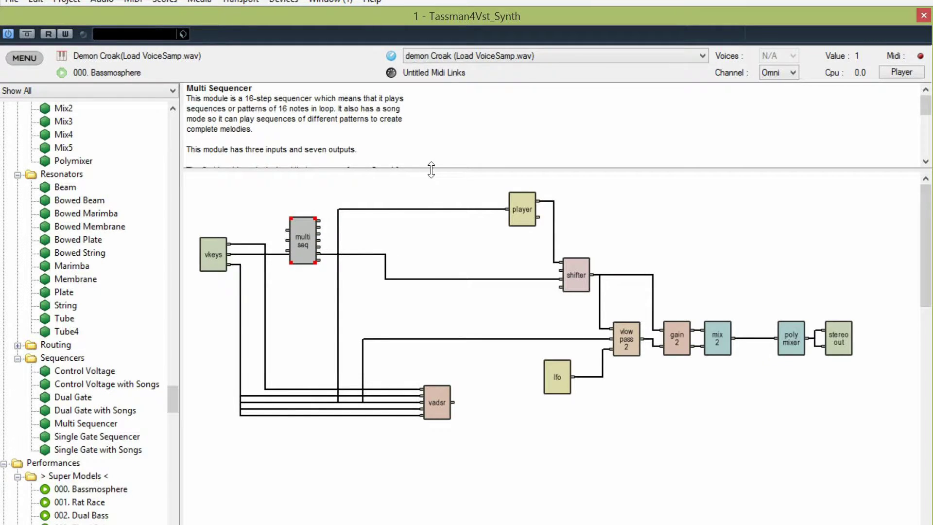
# Read the Multi Sequencer description, then reroute vkeys' first output through multi seq's first input and fourth output into vadsr's first input
pyautogui.moveTo(431, 167); pyautogui.dragTo(429, 345)
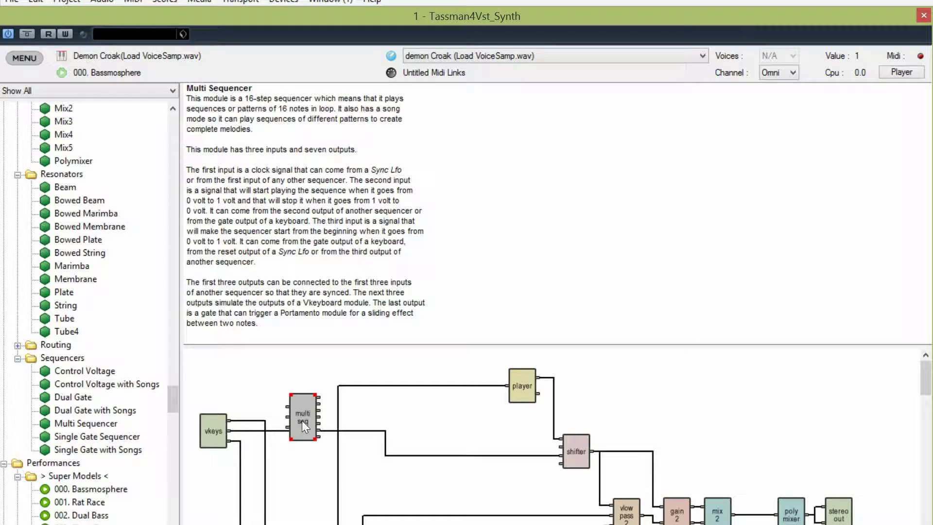
pyautogui.moveTo(447, 344); pyautogui.dragTo(453, 123)
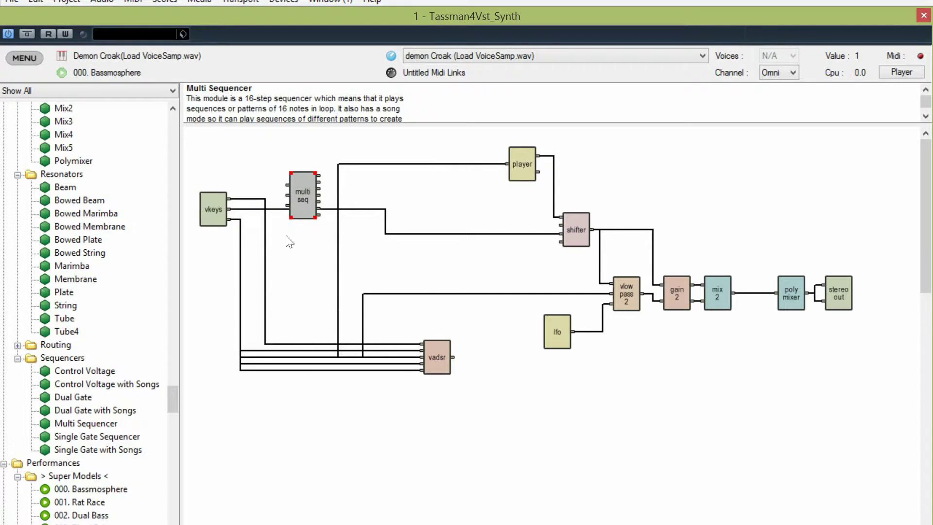
pyautogui.click(244, 199)
pyautogui.rightClick(244, 199)
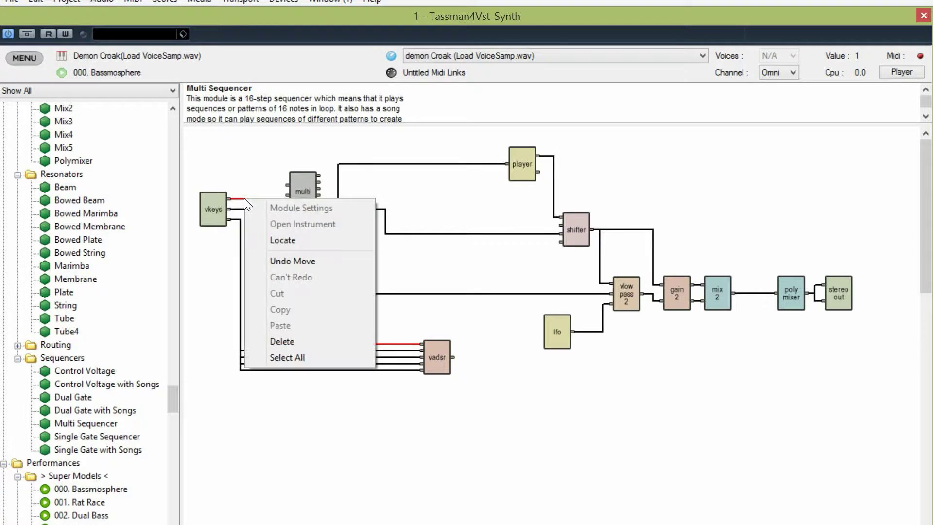
pyautogui.click(277, 342)
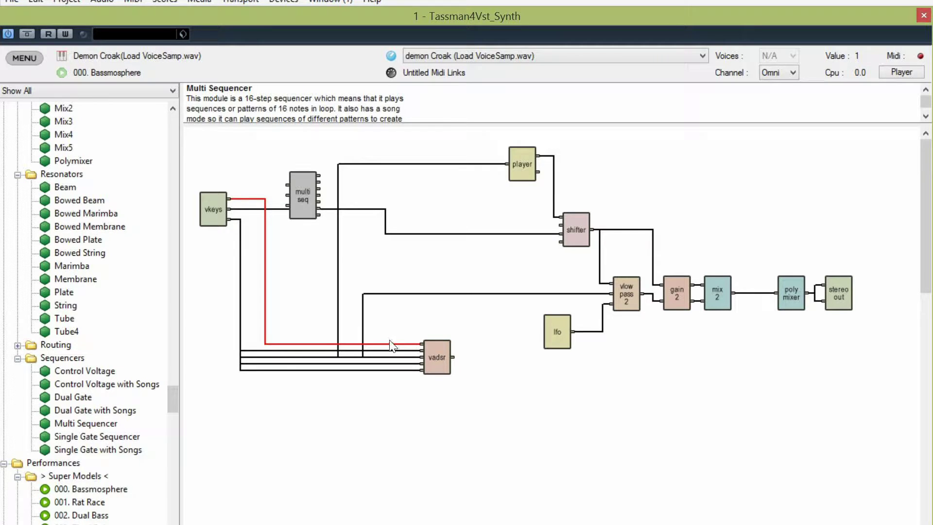
pyautogui.rightClick(267, 289)
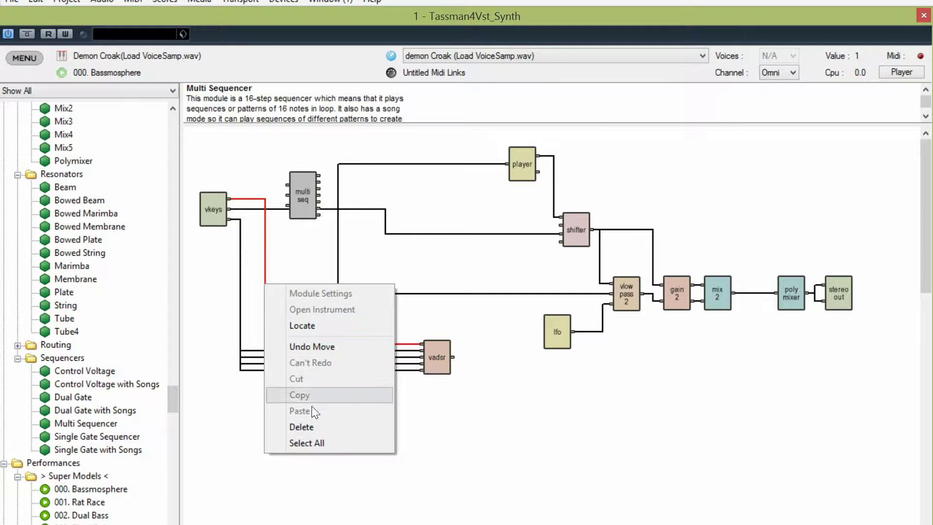
pyautogui.click(308, 427)
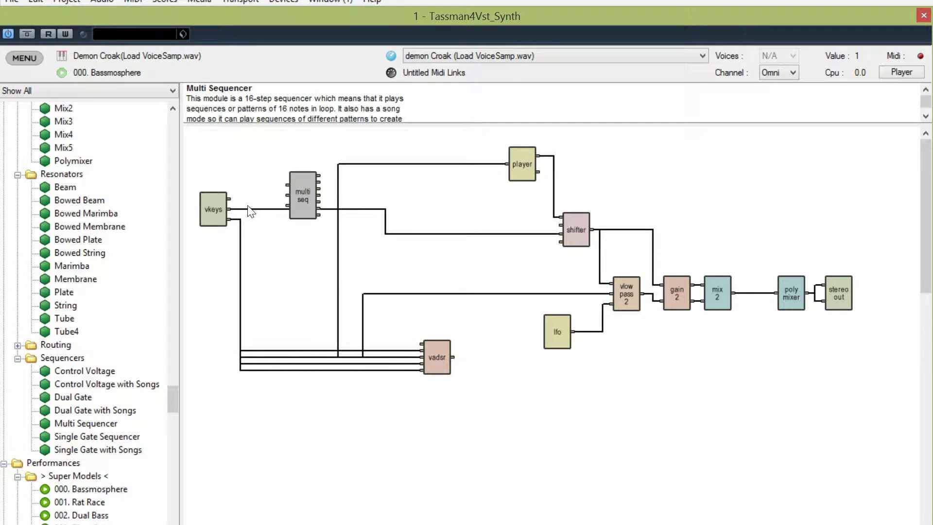
pyautogui.moveTo(230, 201); pyautogui.dragTo(286, 184)
pyautogui.moveTo(319, 194); pyautogui.dragTo(421, 344)
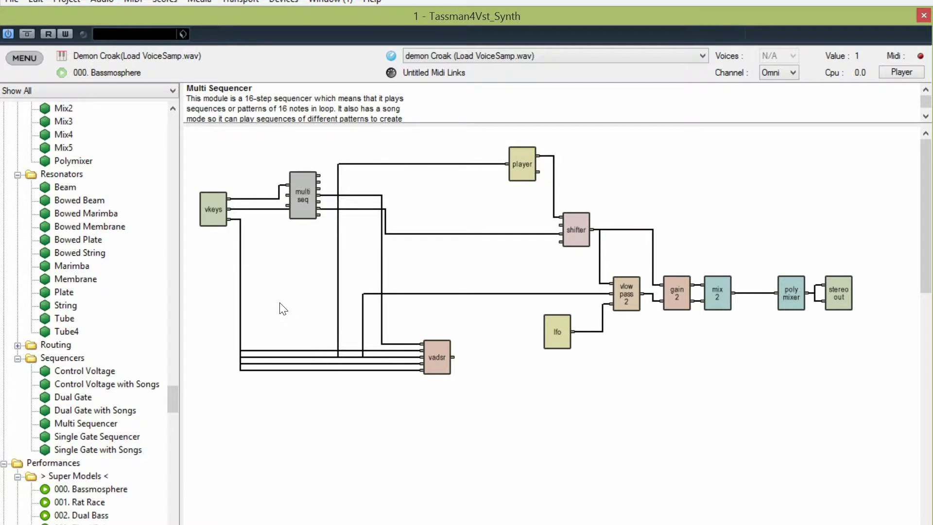
# Replace the direct vkeys-to-shifter wire with a route through multi seq's second input and fifth output into the shifter's third input
pyautogui.click(256, 208)
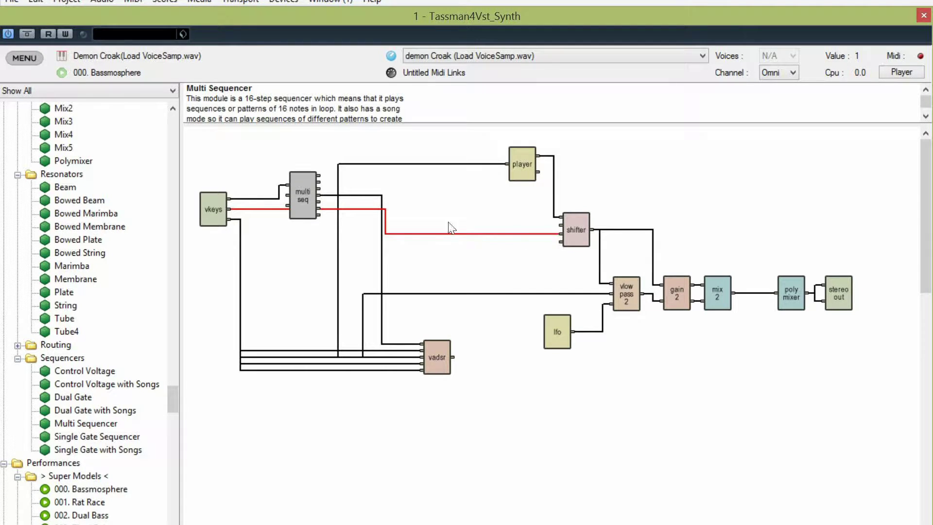
pyautogui.rightClick(270, 209)
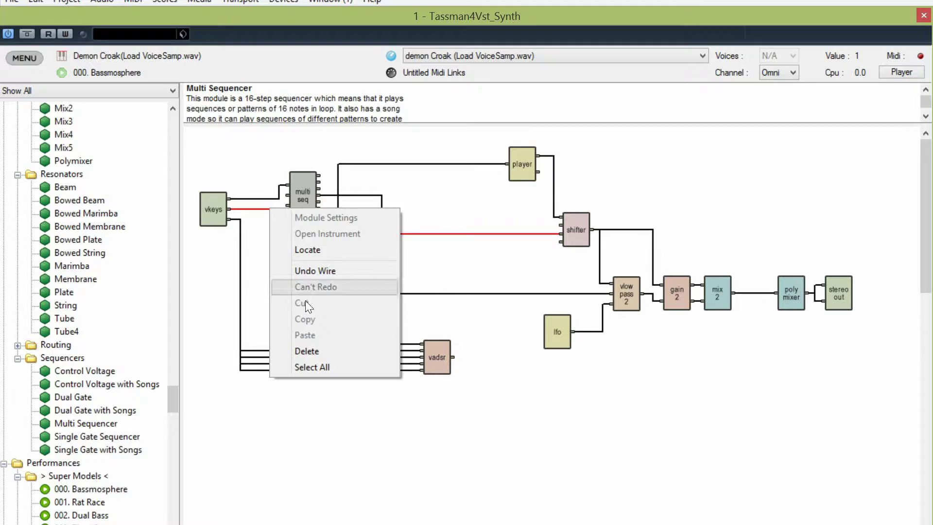
pyautogui.click(311, 349)
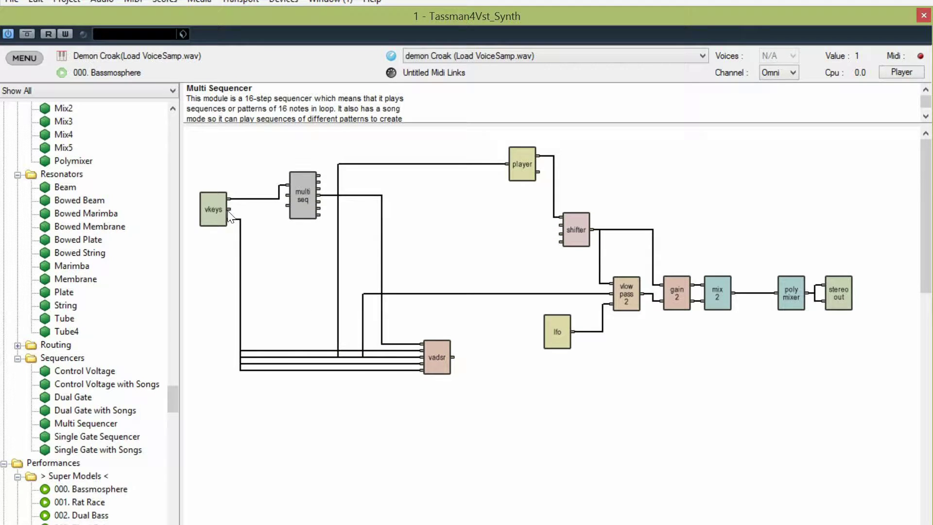
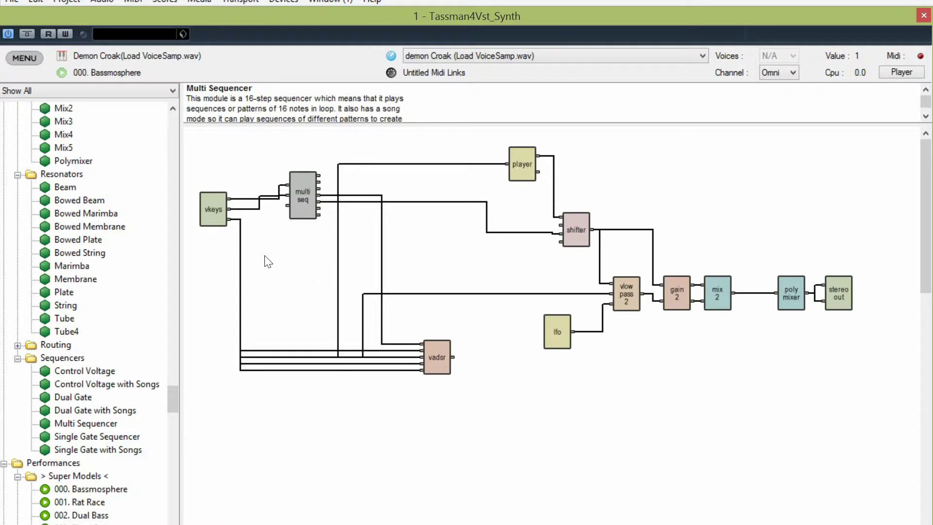
# Replace the vkeys wire to vadsr's fifth input with a route through multi seq's third input and sixth output
pyautogui.click(240, 263)
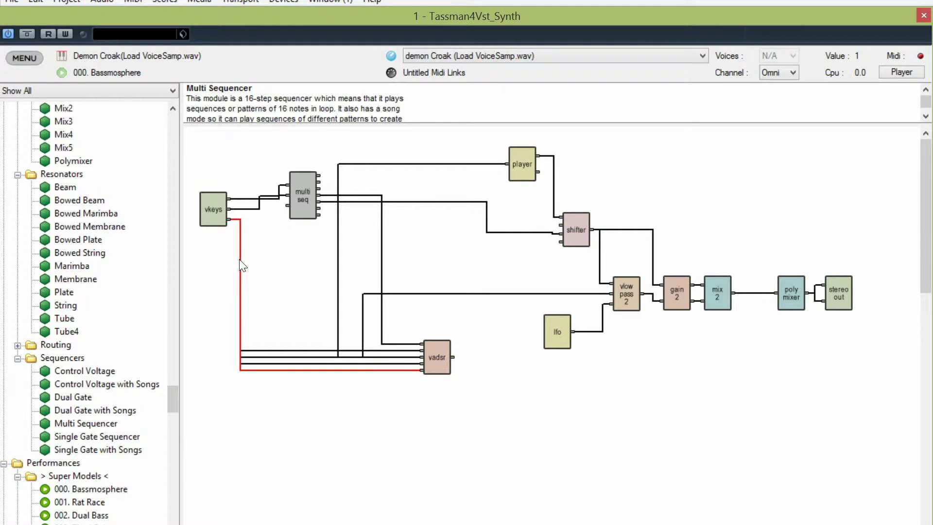
pyautogui.rightClick(240, 260)
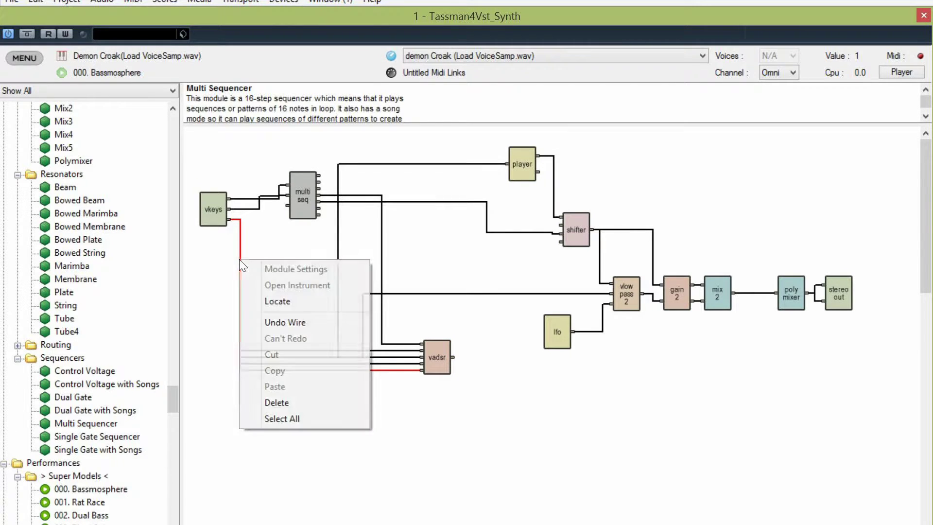
pyautogui.click(282, 401)
pyautogui.moveTo(225, 222); pyautogui.dragTo(420, 371)
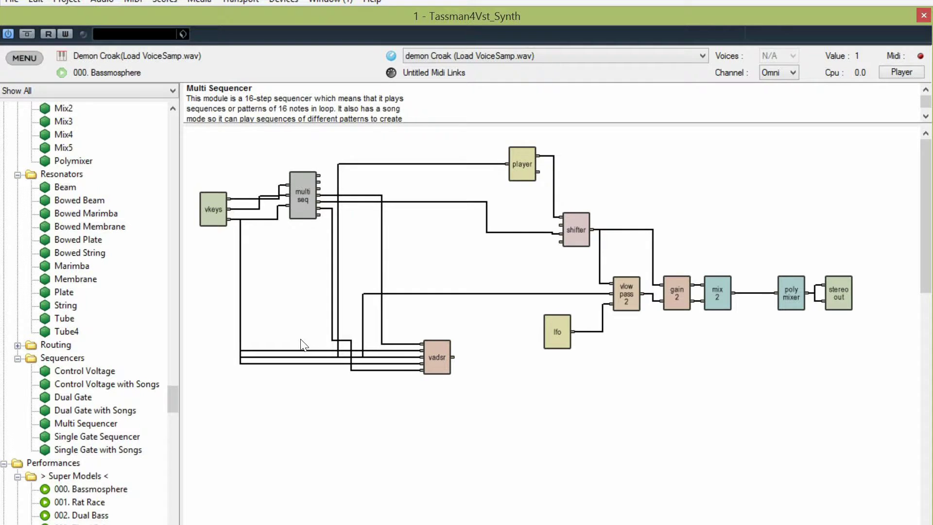
# Delete the three remaining direct wires from vkeys' third output to vadsr
pyautogui.click(240, 252)
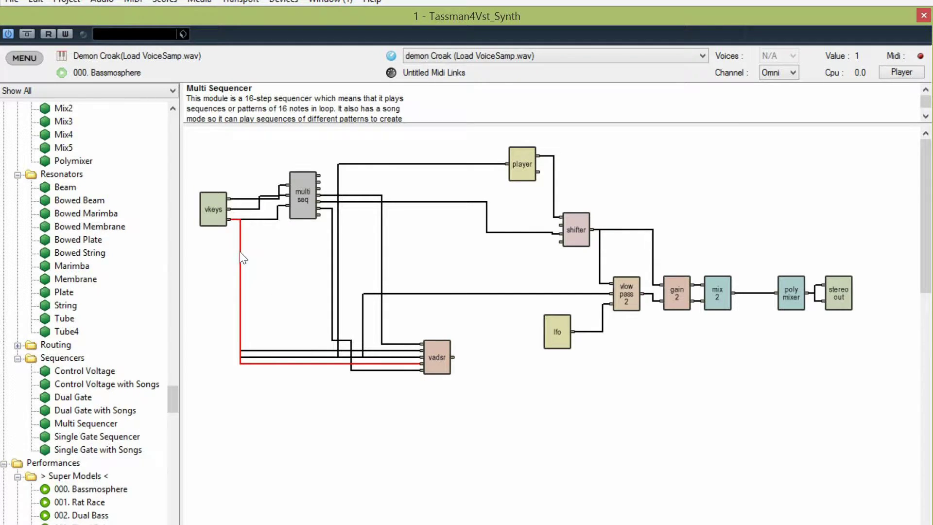
pyautogui.moveTo(281, 363)
pyautogui.mouseDown()
pyautogui.moveTo(282, 348)
pyautogui.moveTo(282, 357)
pyautogui.mouseUp()
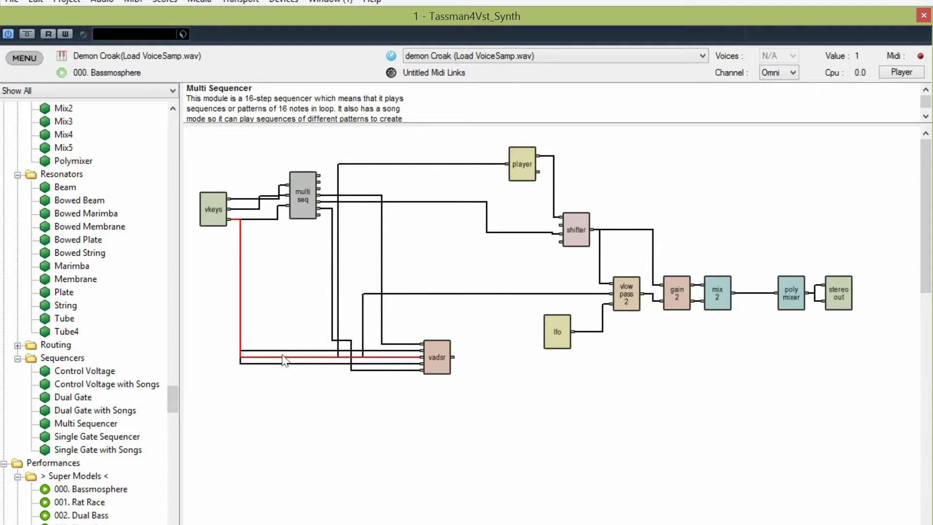
pyautogui.moveTo(286, 350); pyautogui.dragTo(287, 350)
pyautogui.rightClick(287, 350)
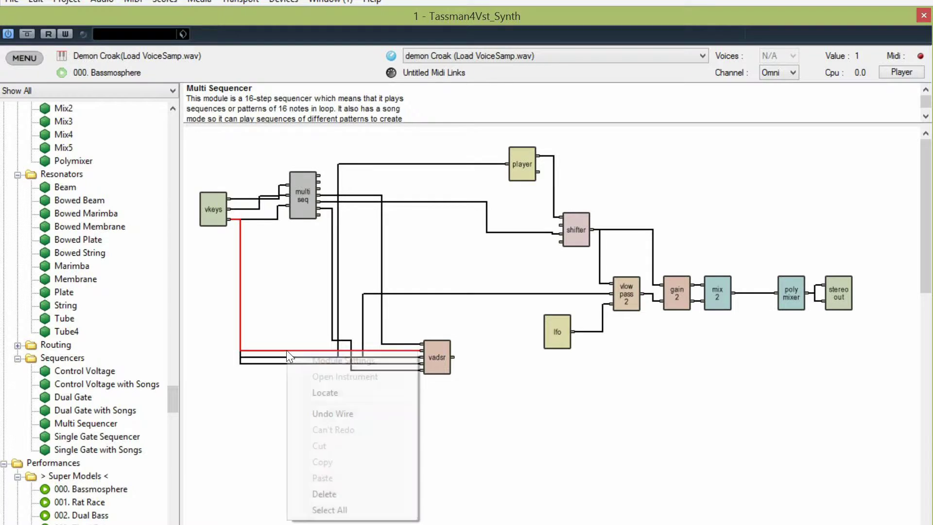
pyautogui.click(332, 488)
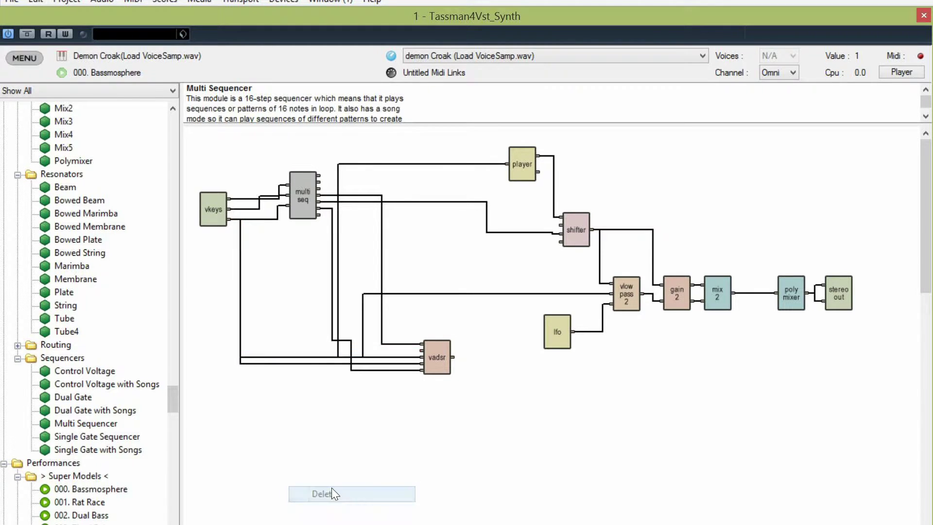
pyautogui.rightClick(290, 357)
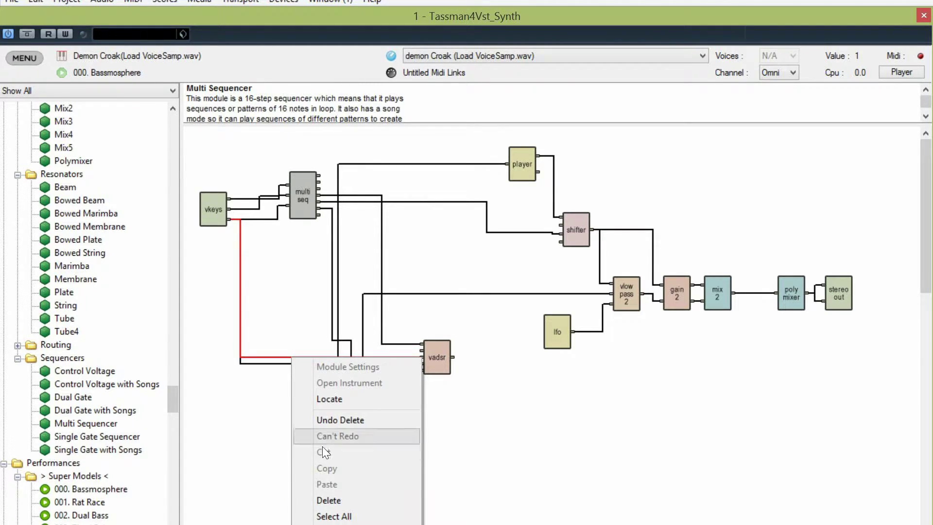
pyautogui.click(336, 500)
pyautogui.rightClick(305, 363)
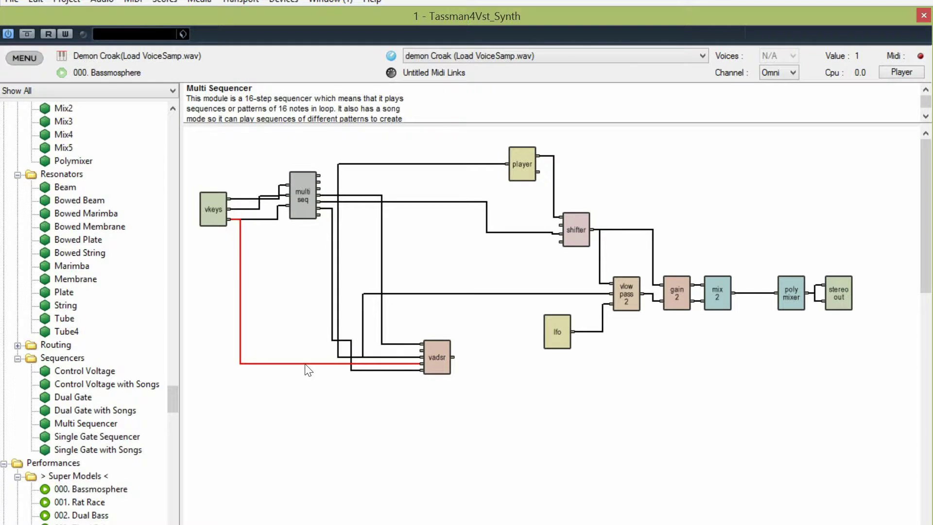
pyautogui.click(341, 506)
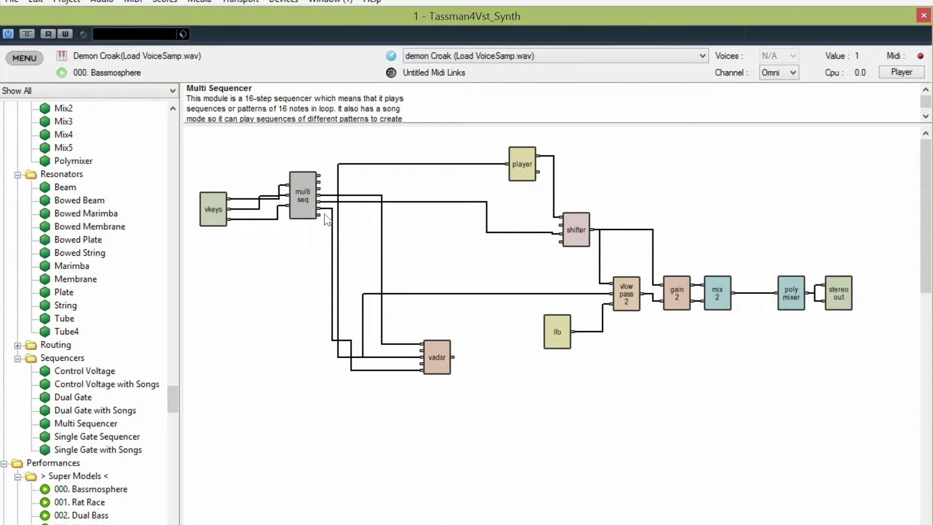
# Connect multi seq's sixth output to vadsr's second and fourth inputs, and shift vadsr down and to the right
pyautogui.moveTo(321, 214); pyautogui.dragTo(422, 370)
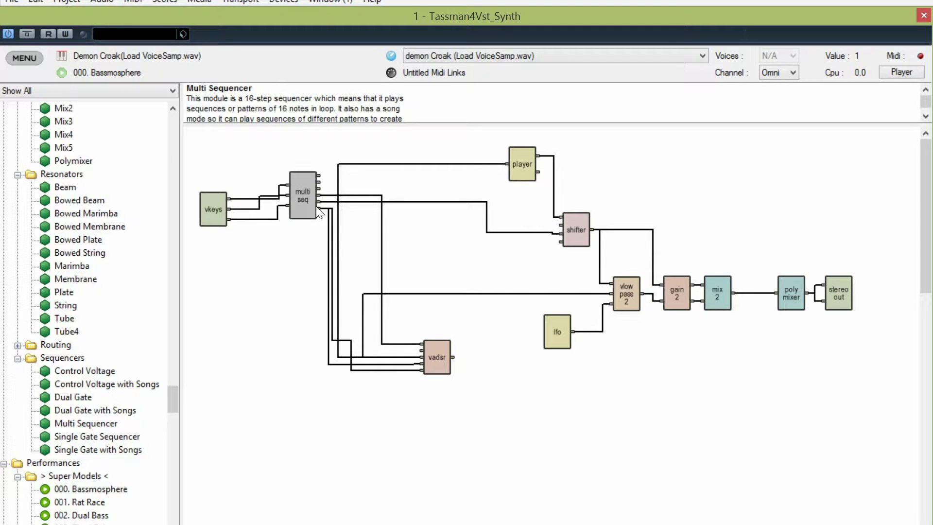
pyautogui.moveTo(323, 214); pyautogui.dragTo(417, 355)
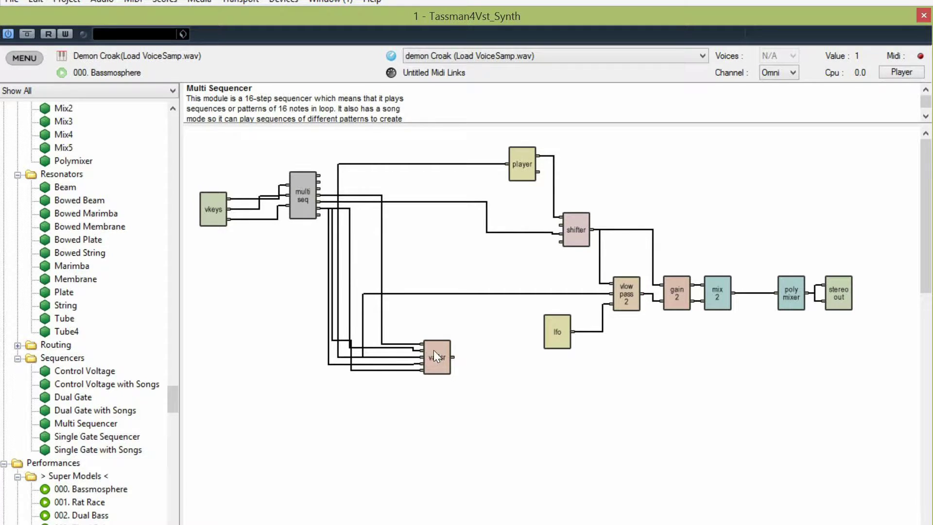
pyautogui.moveTo(433, 349); pyautogui.dragTo(495, 387)
pyautogui.click(496, 294)
pyautogui.click(417, 294)
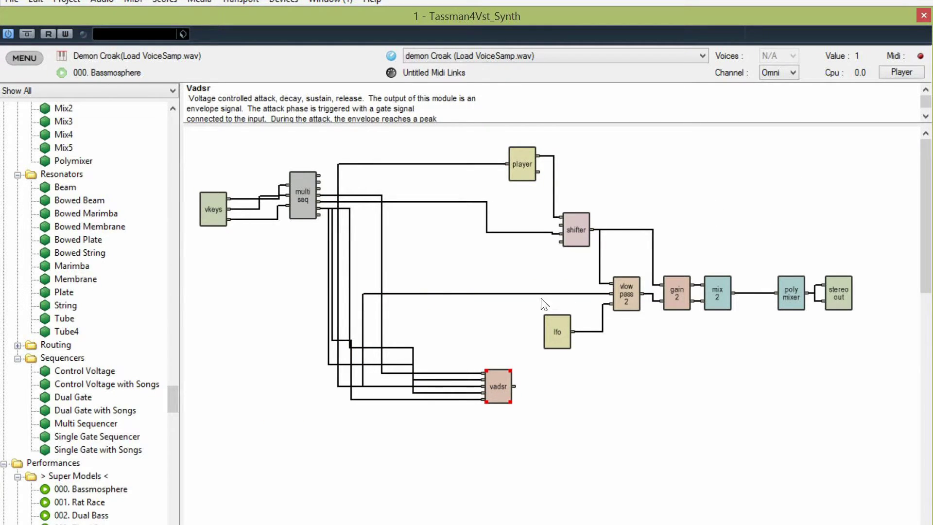
# Open the rewired instrument in the Player, accept the sampling-rate warning, and stop sequencer 1
pyautogui.click(901, 71)
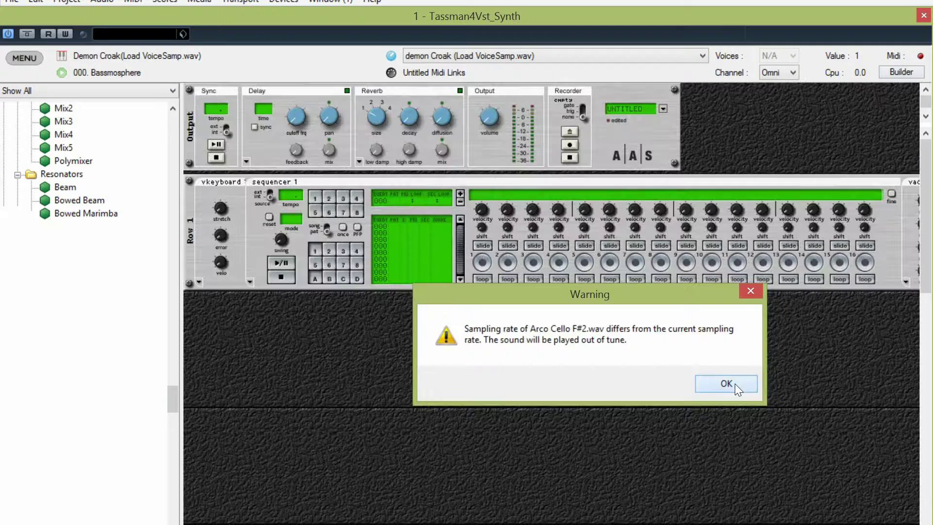
pyautogui.click(726, 383)
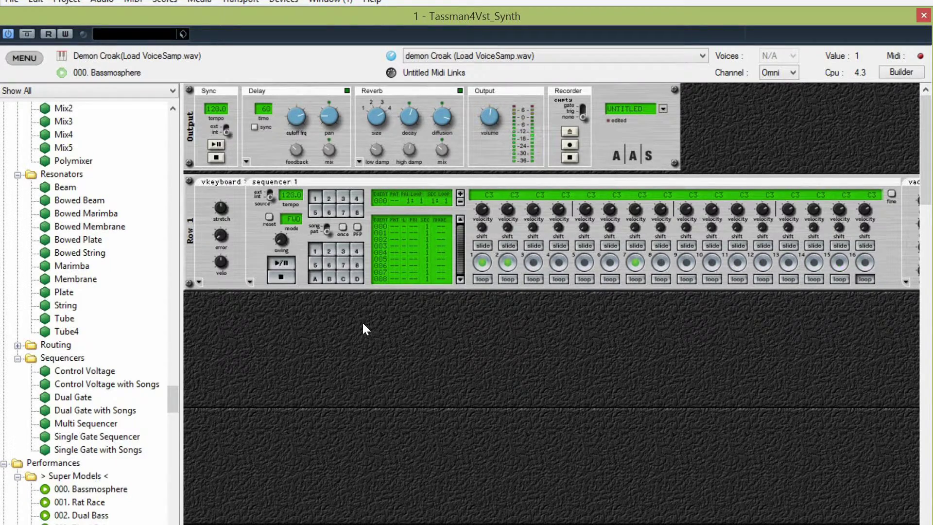
pyautogui.click(281, 276)
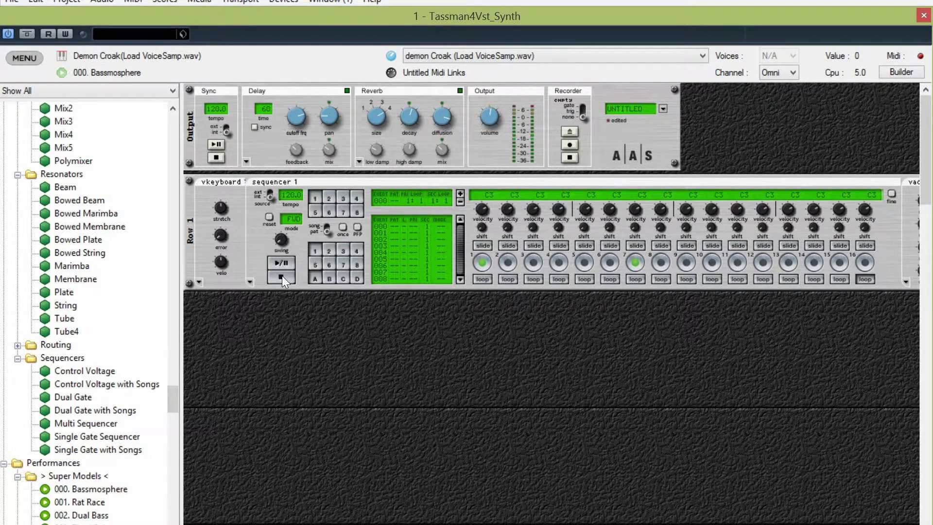
# Move the multi seq module to Row 2 in its Builder settings and reopen the instrument in the Player
pyautogui.click(900, 71)
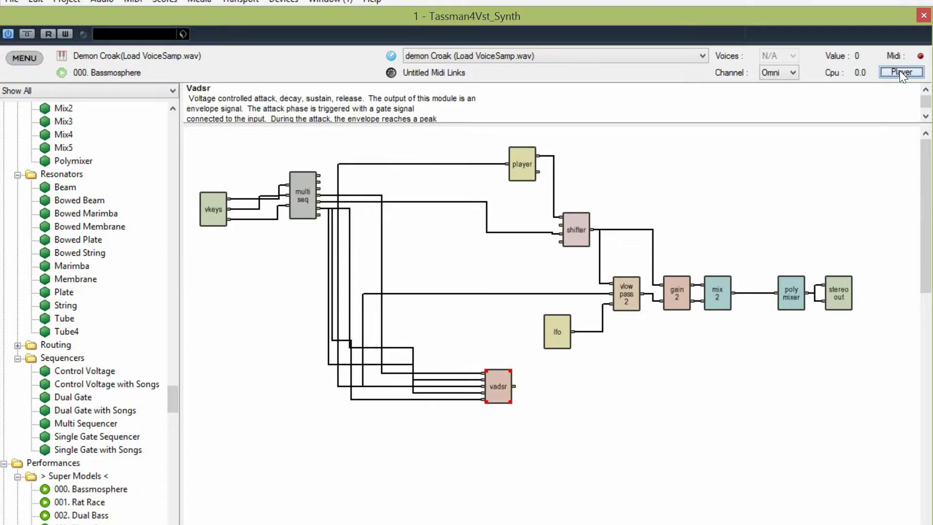
pyautogui.doubleClick(299, 191)
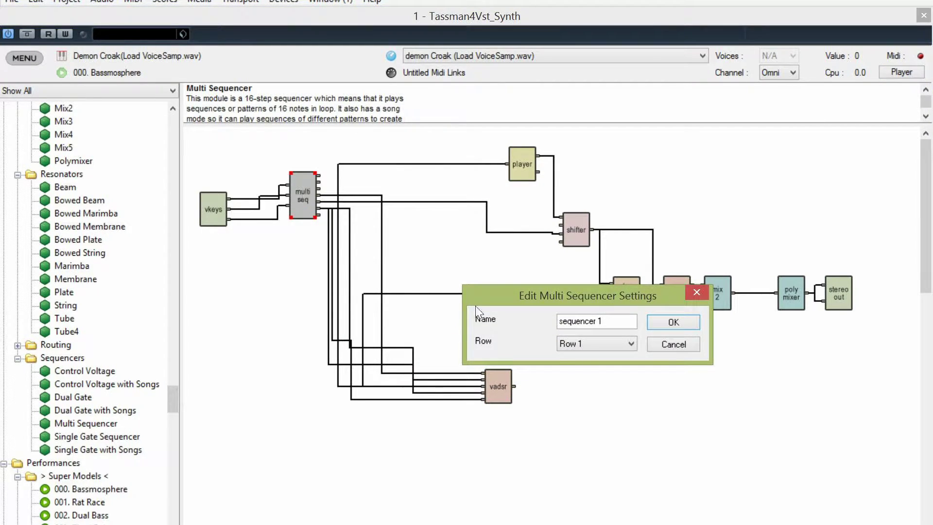
pyautogui.click(633, 343)
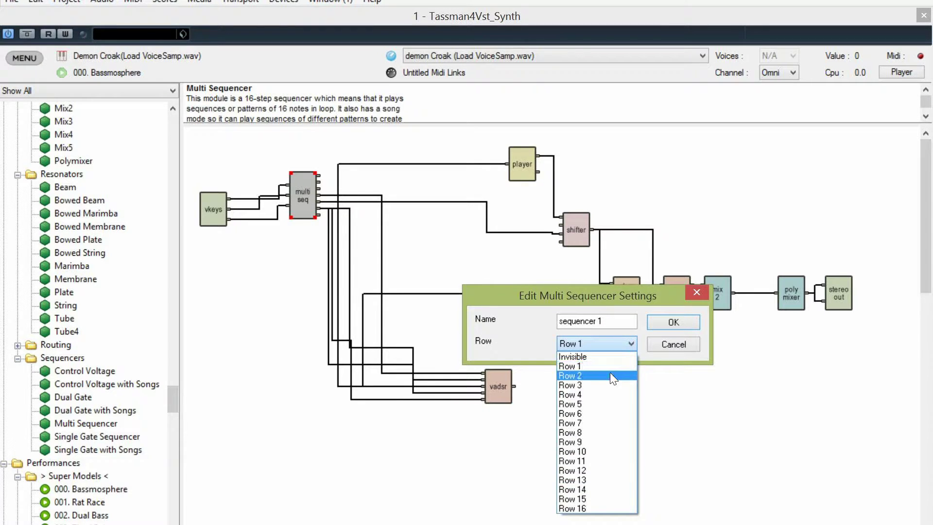
pyautogui.click(610, 372)
pyautogui.click(662, 321)
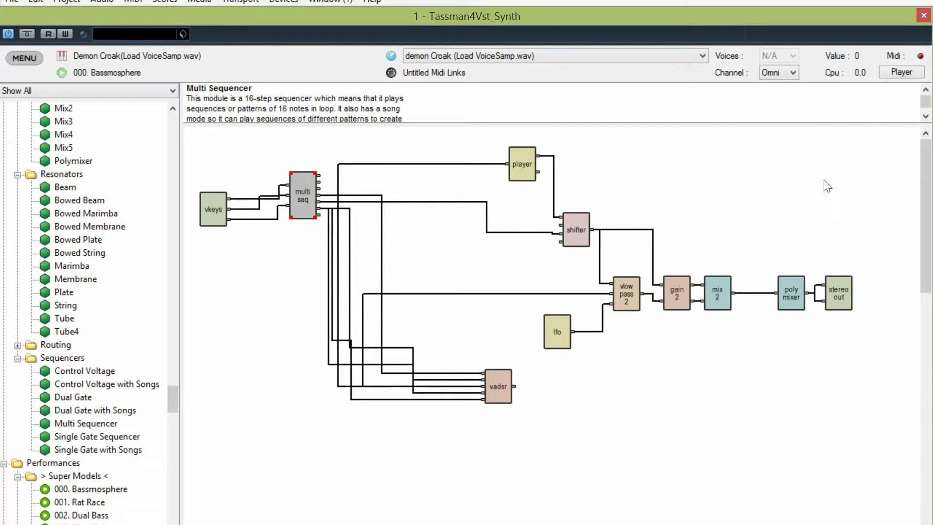
pyautogui.click(908, 71)
pyautogui.click(726, 381)
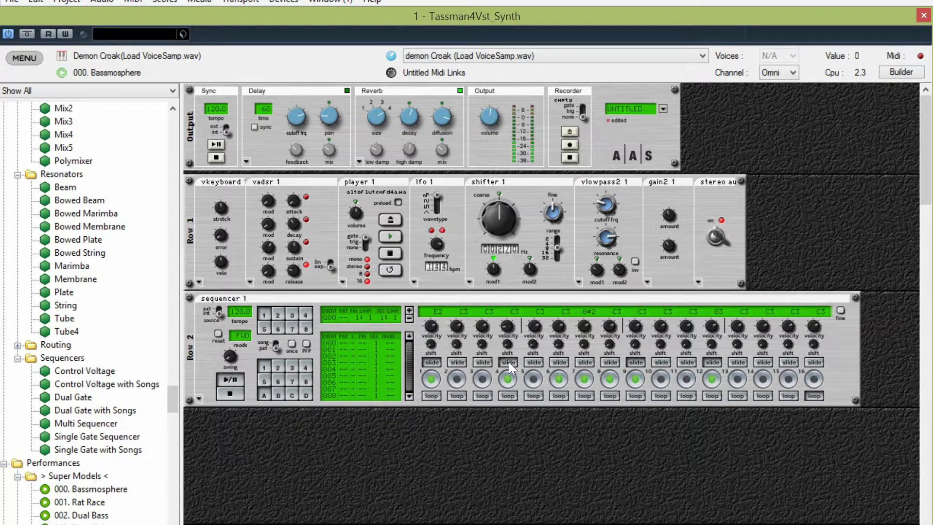
# Lower the note of step 4 in sequencer 1 to E2 and stop the sequencer
pyautogui.moveTo(514, 313); pyautogui.dragTo(518, 356)
pyautogui.click(899, 73)
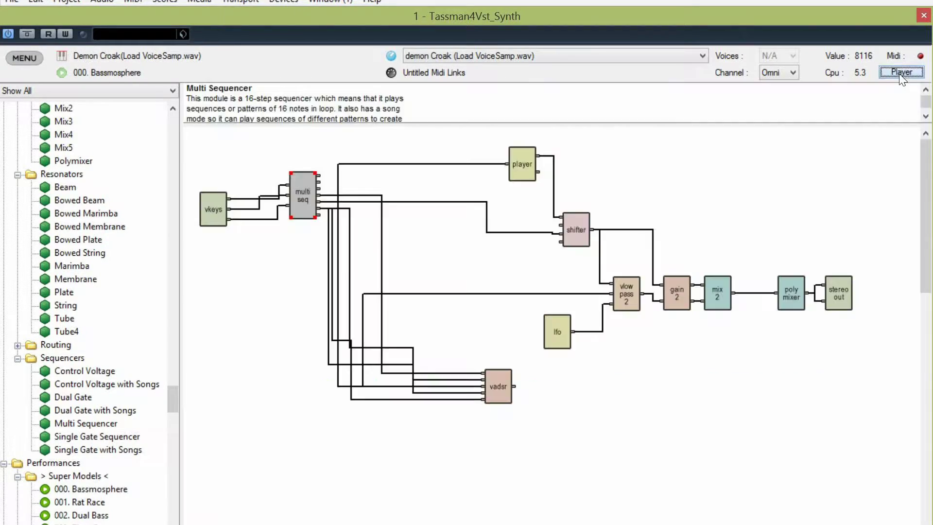
pyautogui.click(900, 73)
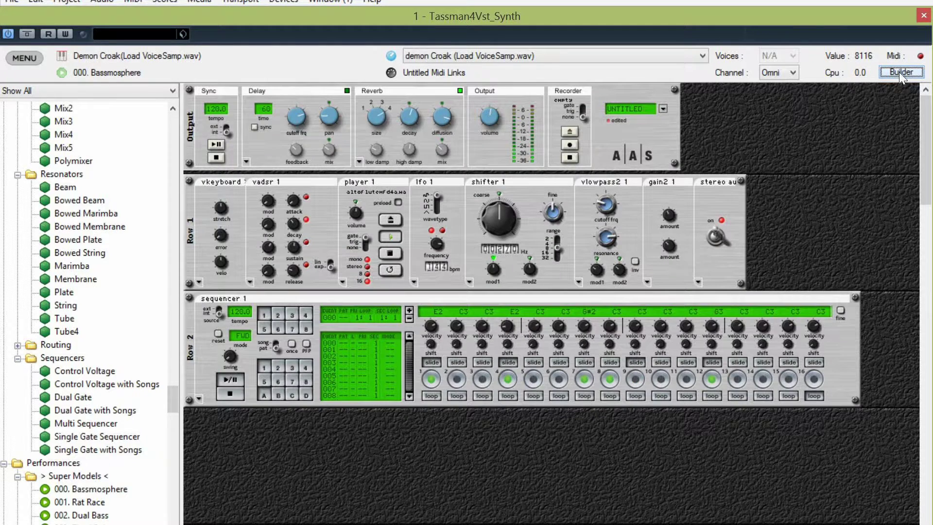
pyautogui.click(231, 395)
# Load the CurlsSeq preset from the Copy of Curls MW Seq import folder, and play and stop its sequencer
pyautogui.moveTo(176, 403); pyautogui.dragTo(188, 101)
pyautogui.doubleClick(84, 148)
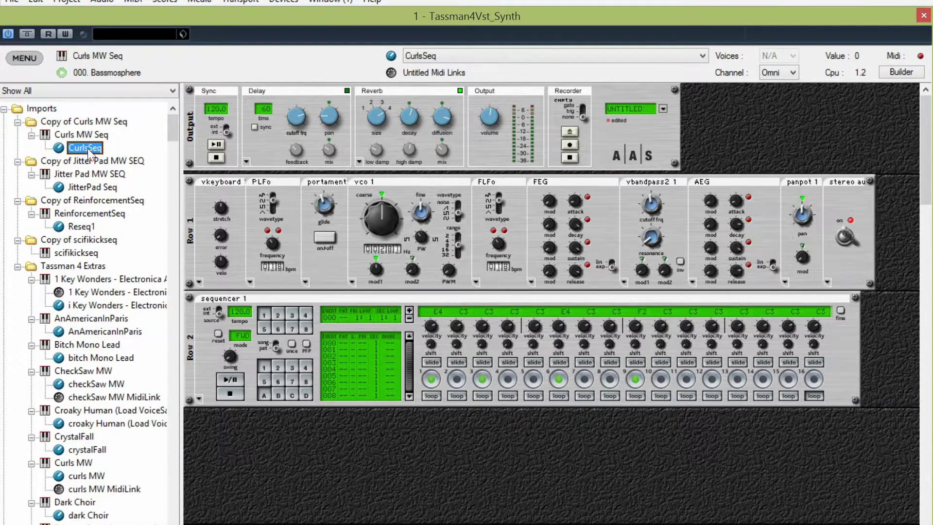
pyautogui.click(237, 382)
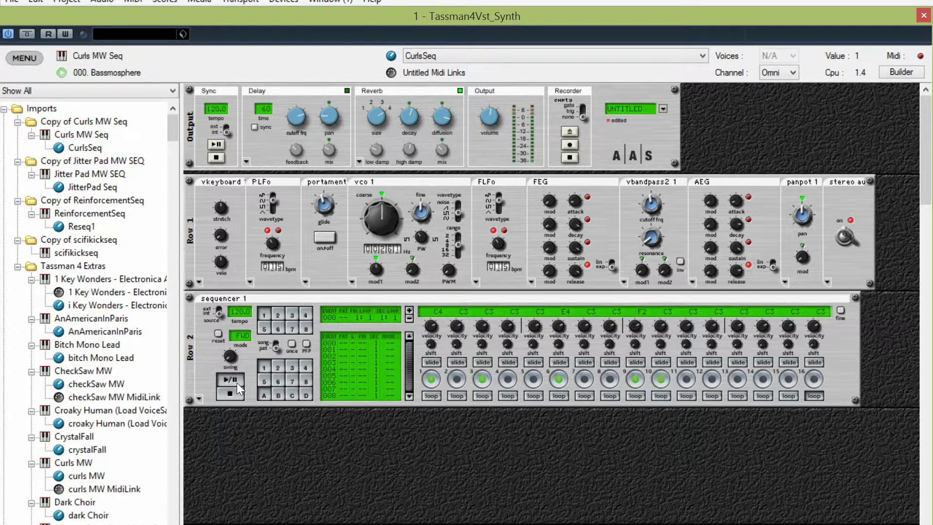
pyautogui.click(233, 395)
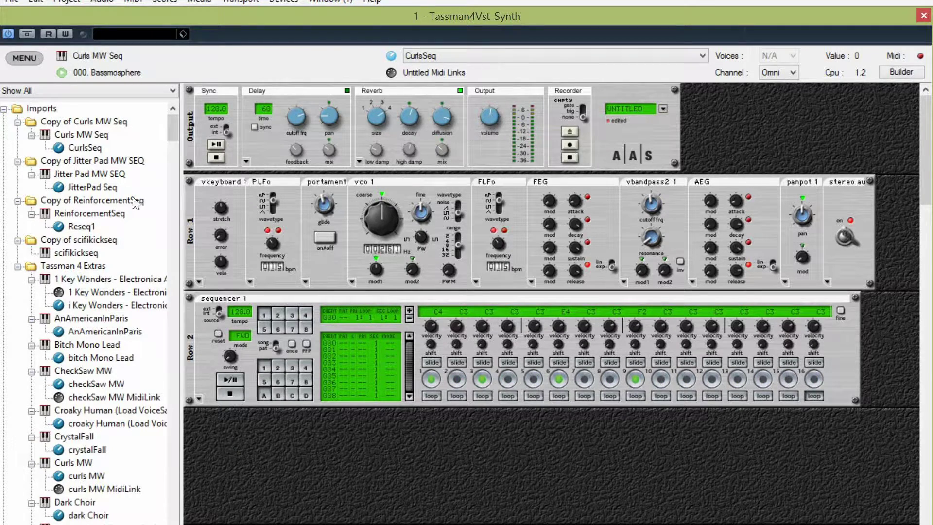
# Load the JitterPad Seq preset of Jitter Pad MW SEQ, and play and stop its sequencer
pyautogui.doubleClick(99, 186)
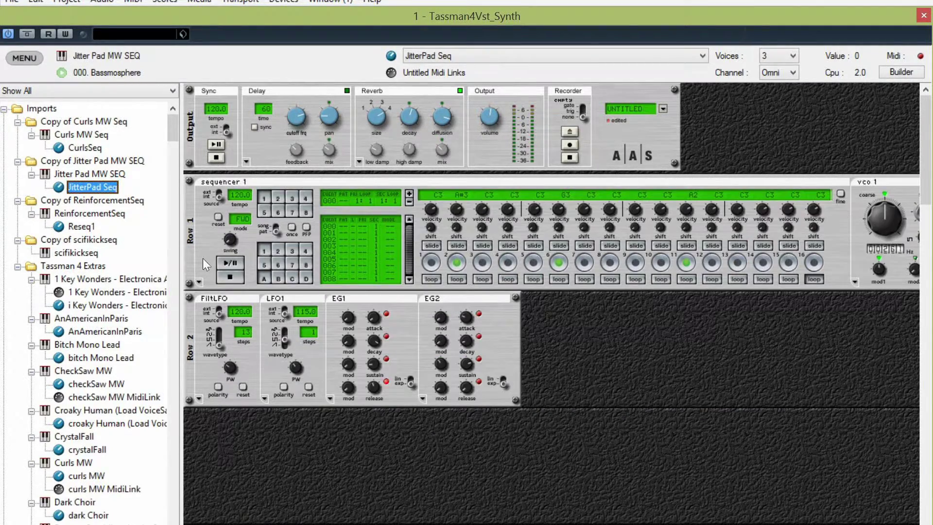
pyautogui.click(225, 263)
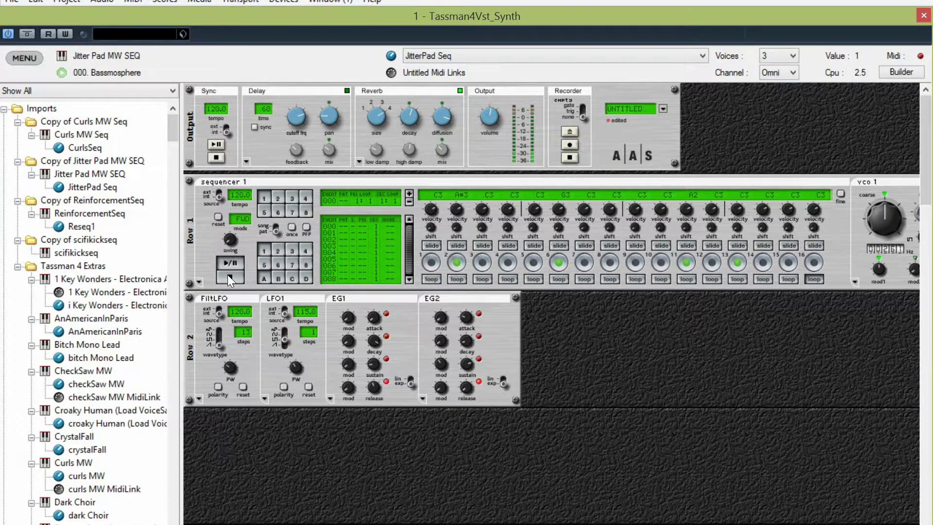
pyautogui.click(228, 276)
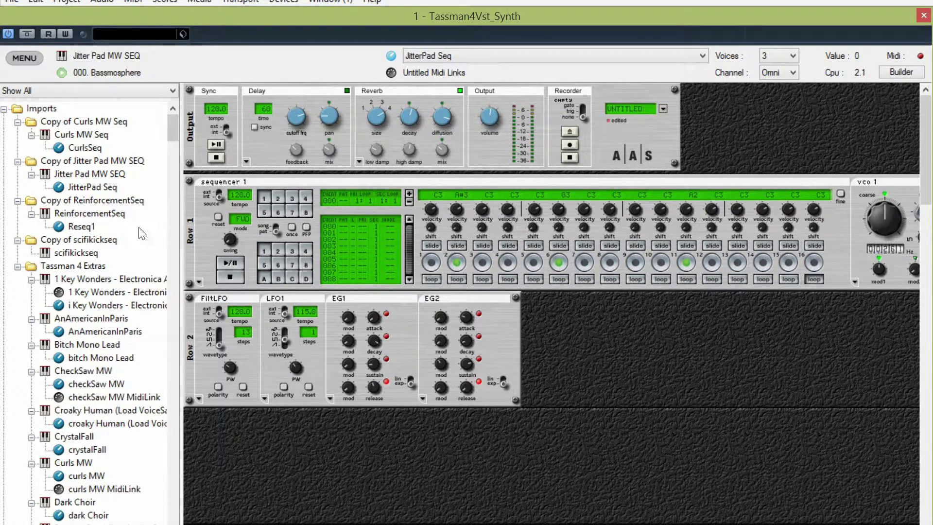
# Load the Reseq1 preset of ReinforcementSeq, and play and stop its sequencer
pyautogui.doubleClick(84, 227)
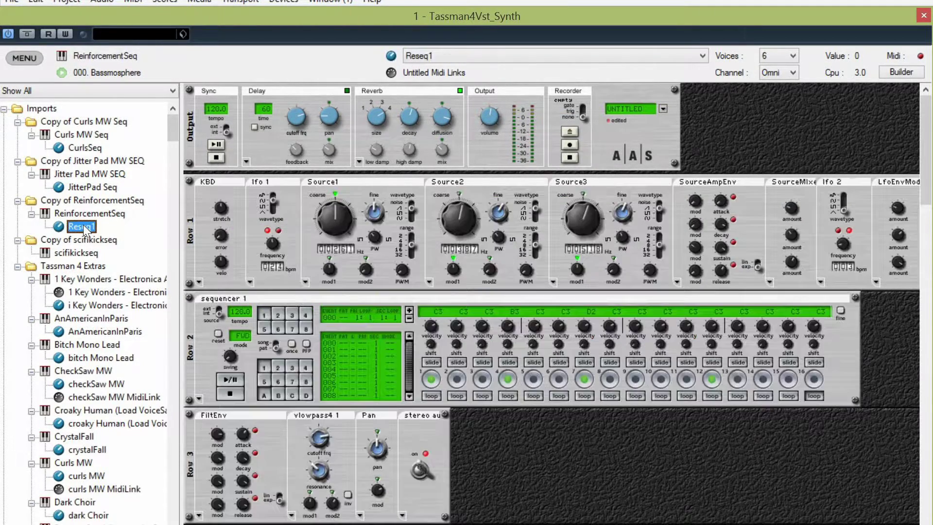
pyautogui.click(235, 380)
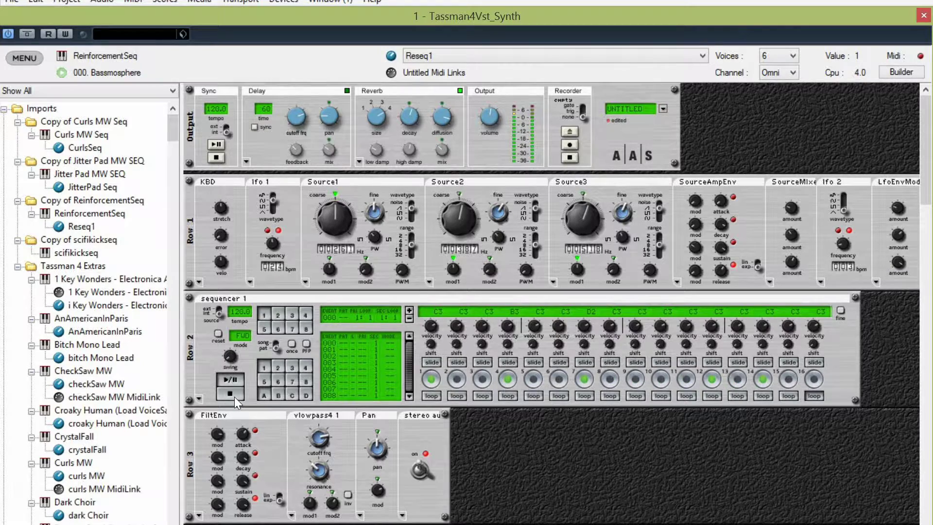
pyautogui.click(234, 391)
# Return to the demon Croak (Load VoiceSamp.wav) preset, cancel saving its changes, and play and stop its sequencer
pyautogui.moveTo(167, 130); pyautogui.dragTo(244, 195)
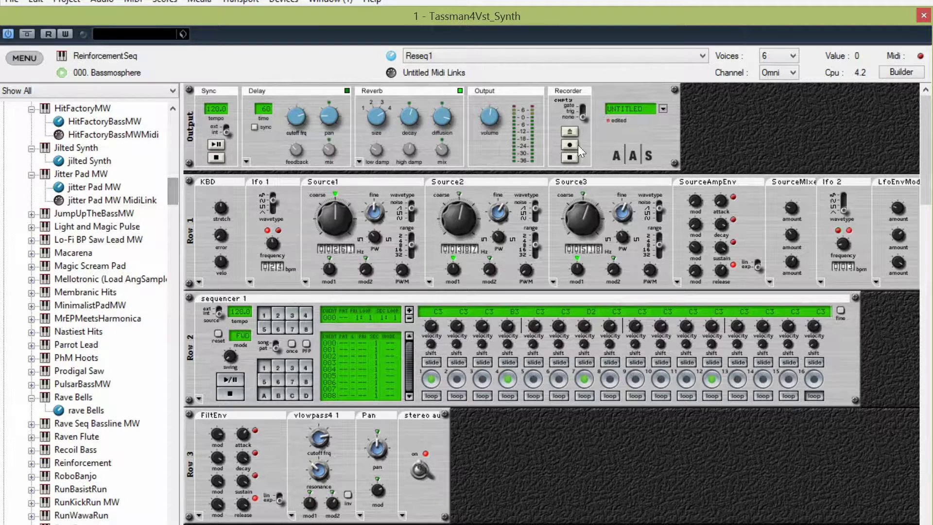
pyautogui.click(702, 56)
pyautogui.click(702, 56)
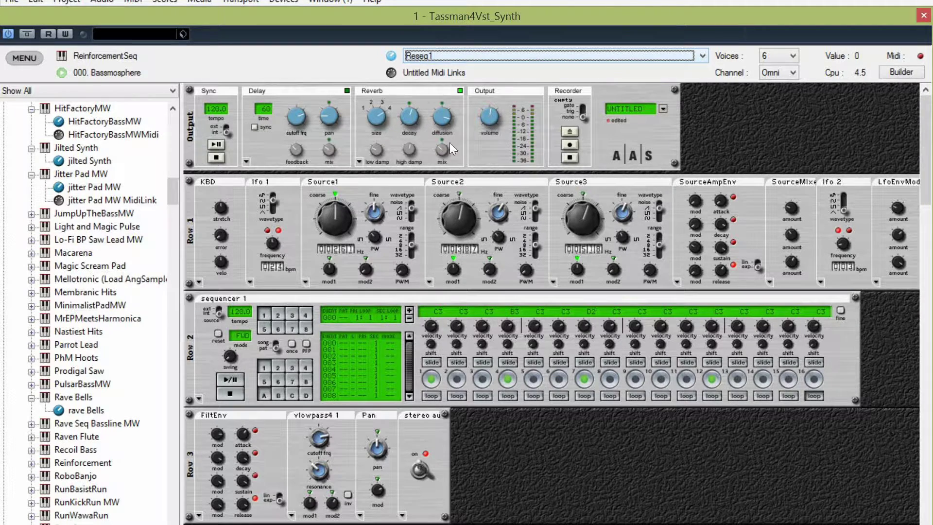
pyautogui.moveTo(176, 197); pyautogui.dragTo(193, 156)
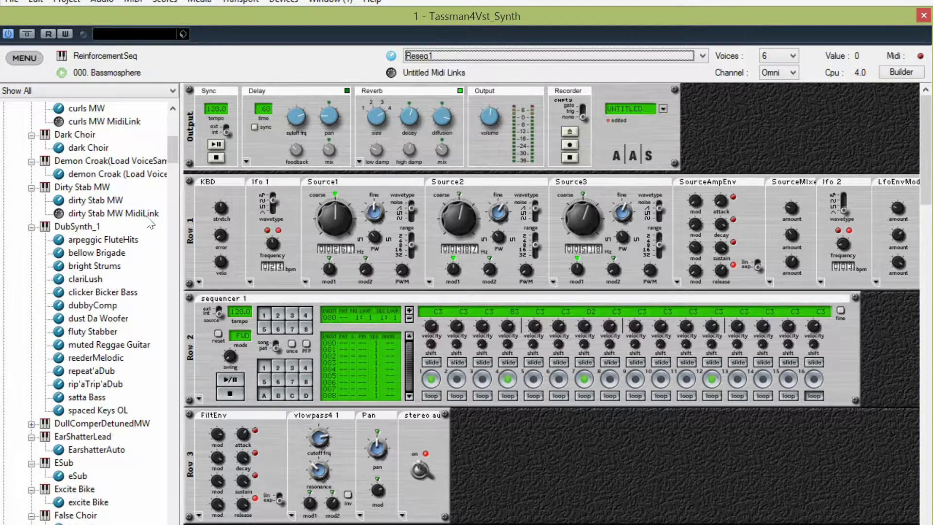
pyautogui.doubleClick(130, 174)
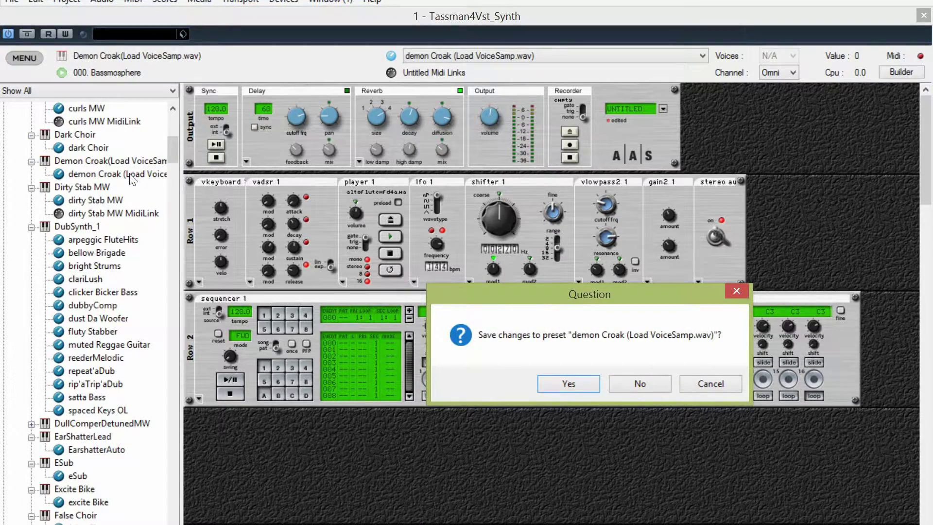
pyautogui.click(709, 384)
pyautogui.click(232, 375)
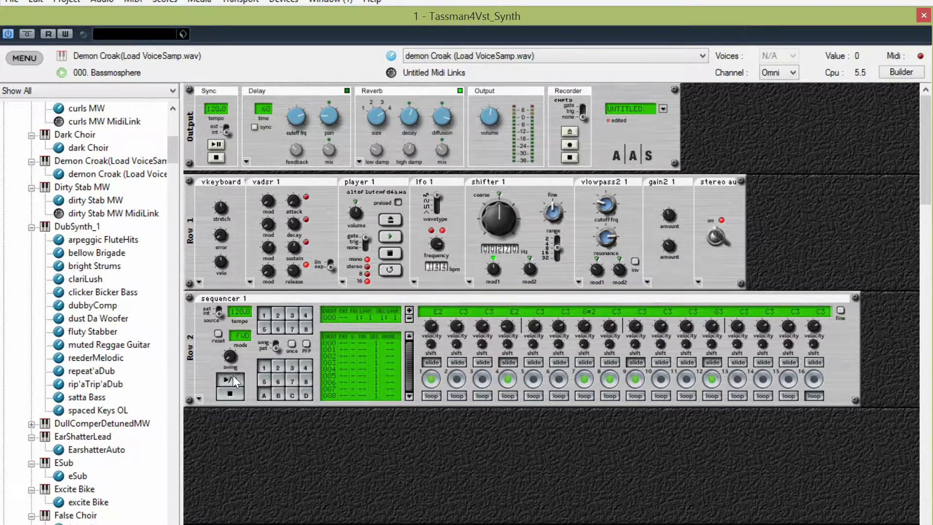
pyautogui.click(229, 392)
# Save the modified Demon Croak patch as a new instrument named SampSEq
pyautogui.click(22, 59)
pyautogui.moveTo(28, 70)
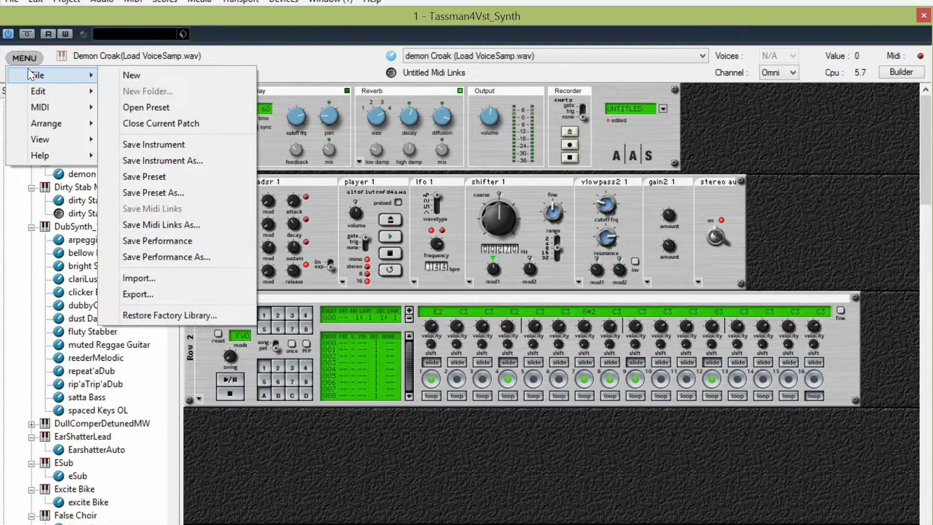
pyautogui.click(163, 161)
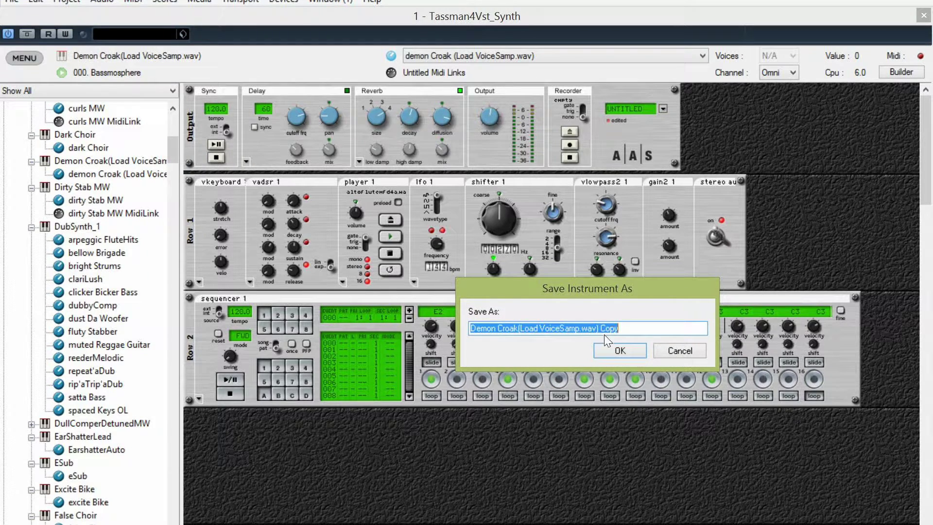
pyautogui.click(618, 328)
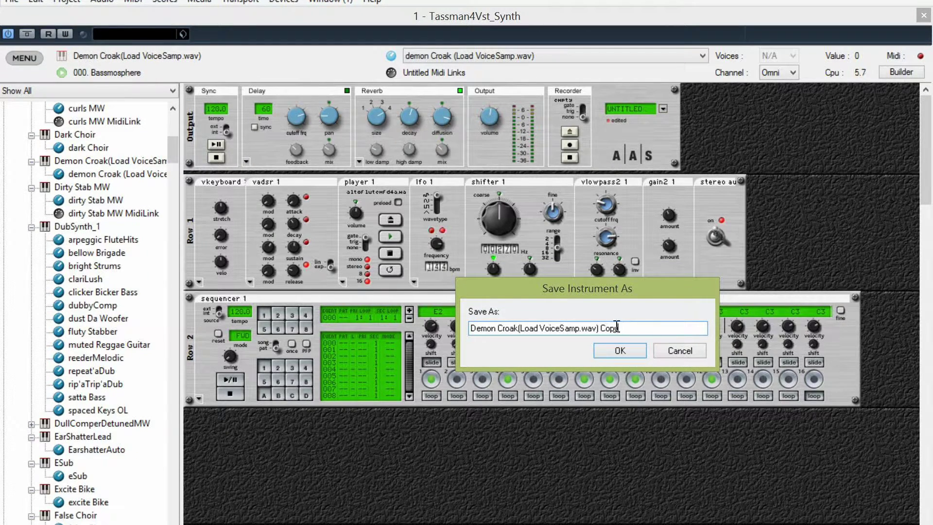
pyautogui.moveTo(617, 327); pyautogui.dragTo(453, 336)
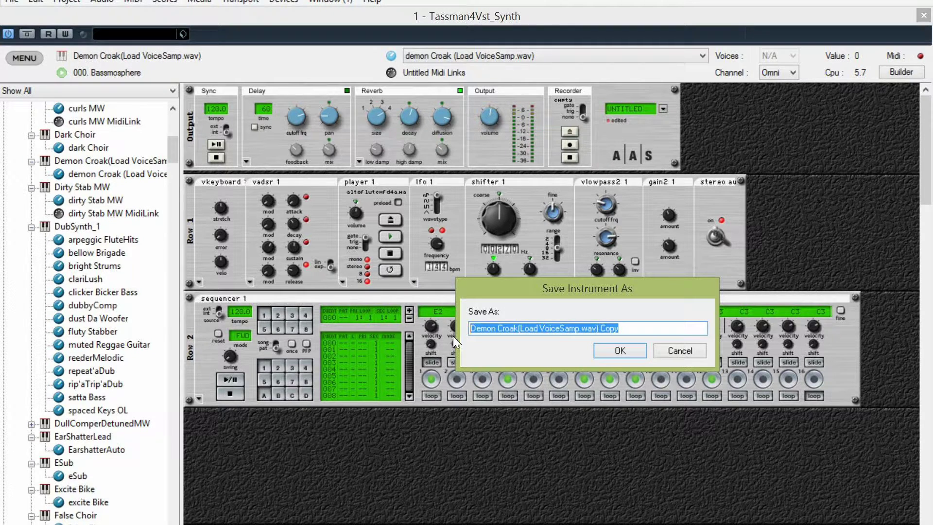
pyautogui.write('SampSEq')
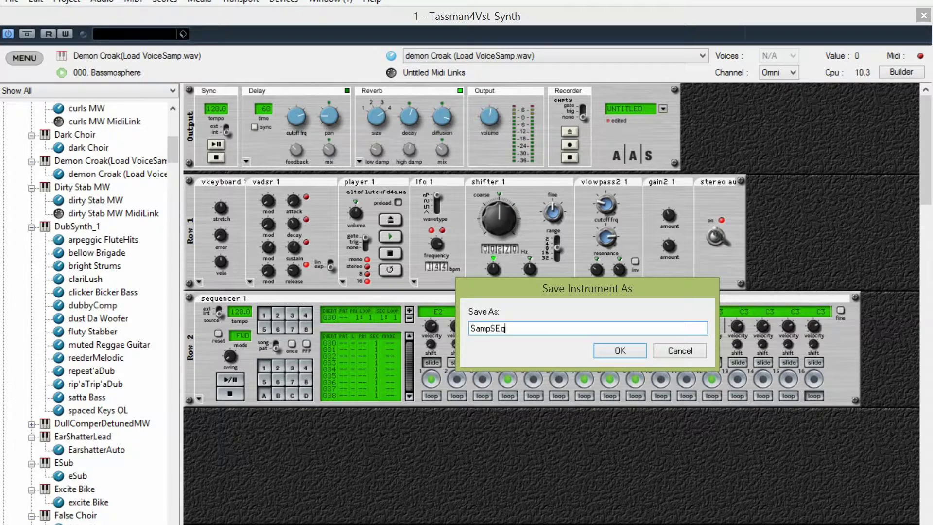
pyautogui.click(621, 351)
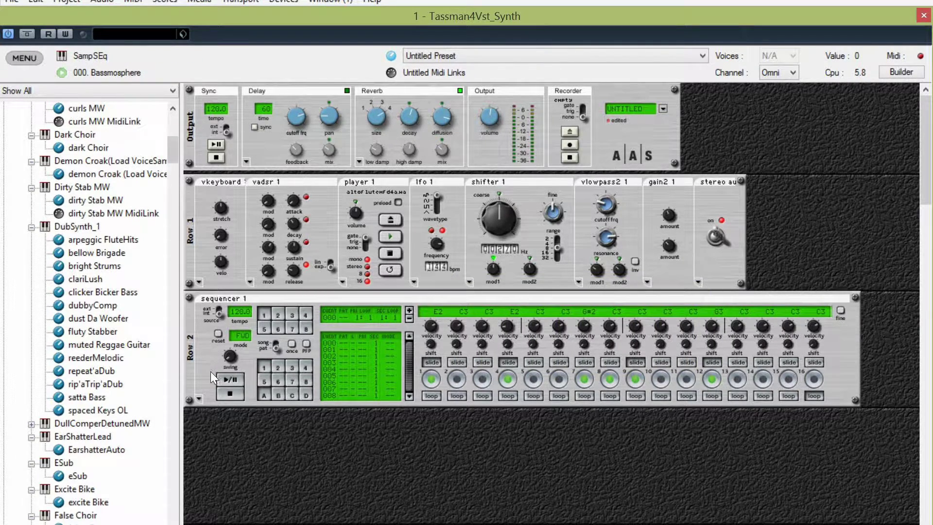
pyautogui.moveTo(171, 154); pyautogui.dragTo(177, 133)
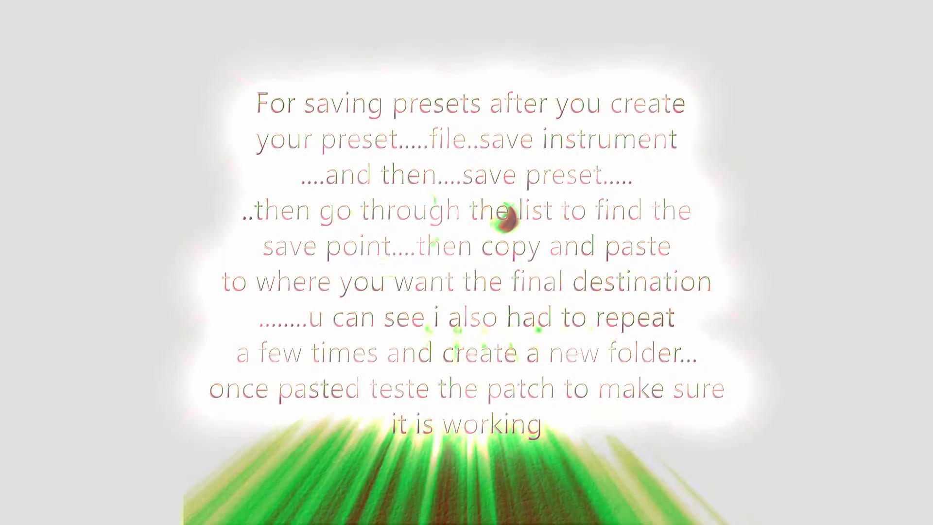